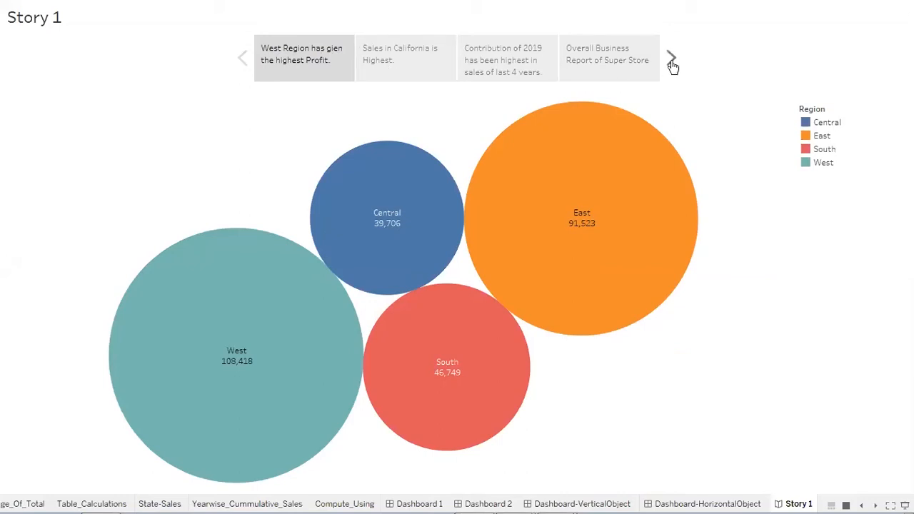
# Review Story 1's points on California sales, the 2019 sales contribution and the overall Super Store business report.
pyautogui.click(672, 60)
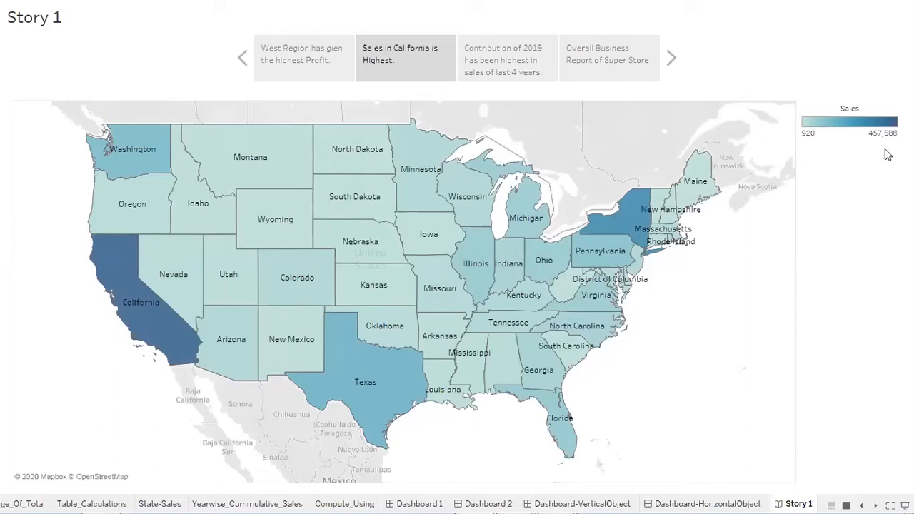
pyautogui.click(491, 60)
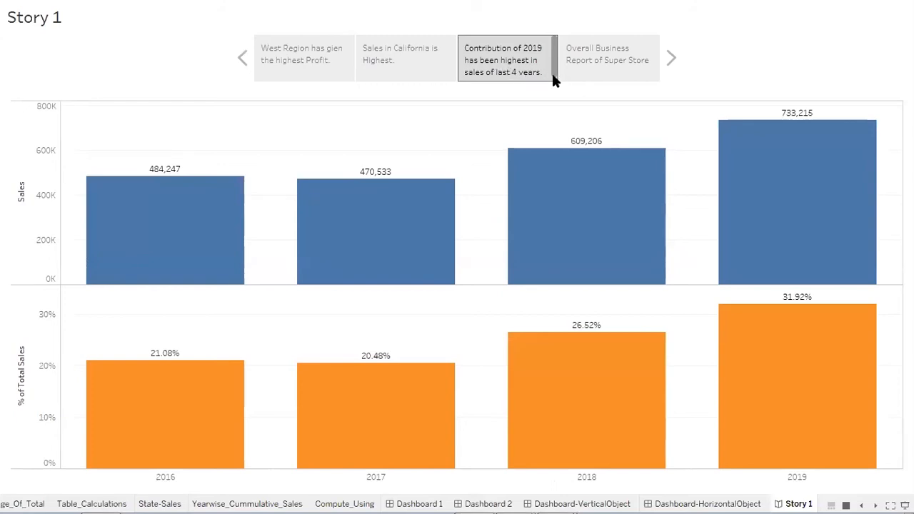
pyautogui.moveTo(831, 381)
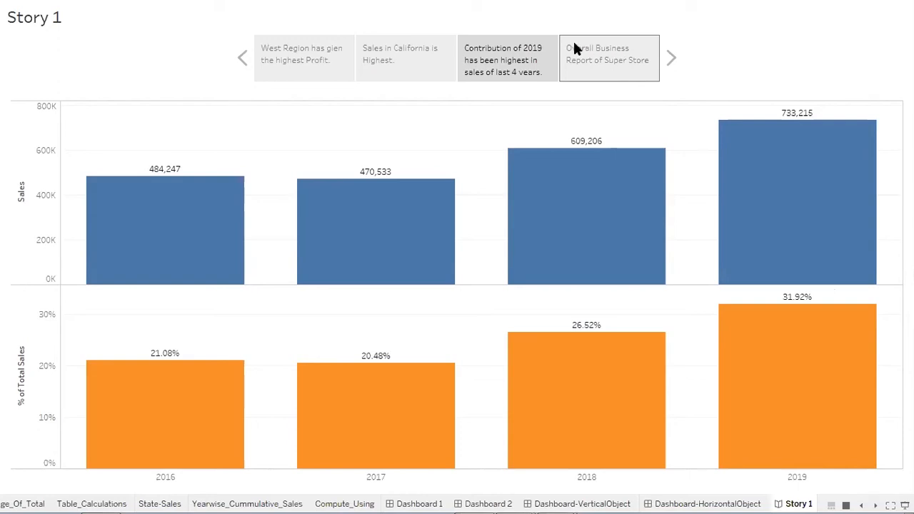
pyautogui.click(609, 53)
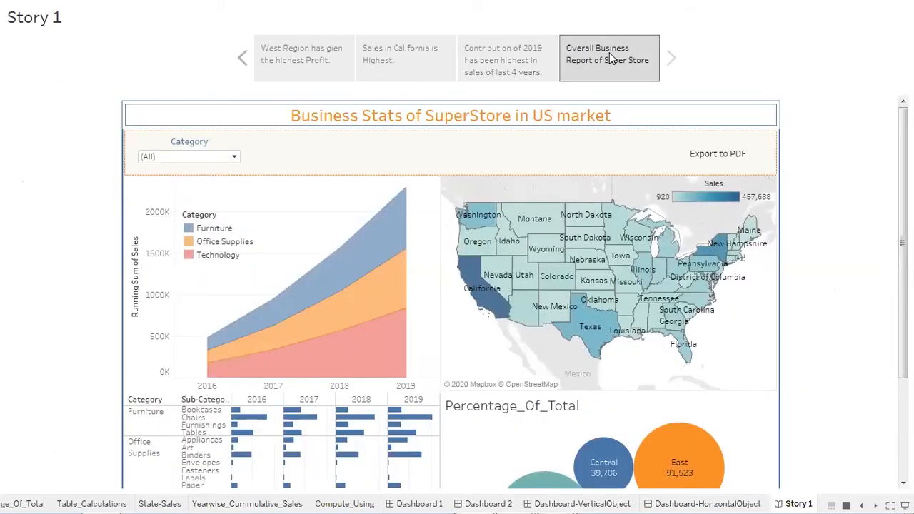
pyautogui.scroll(-3, 856, 120)
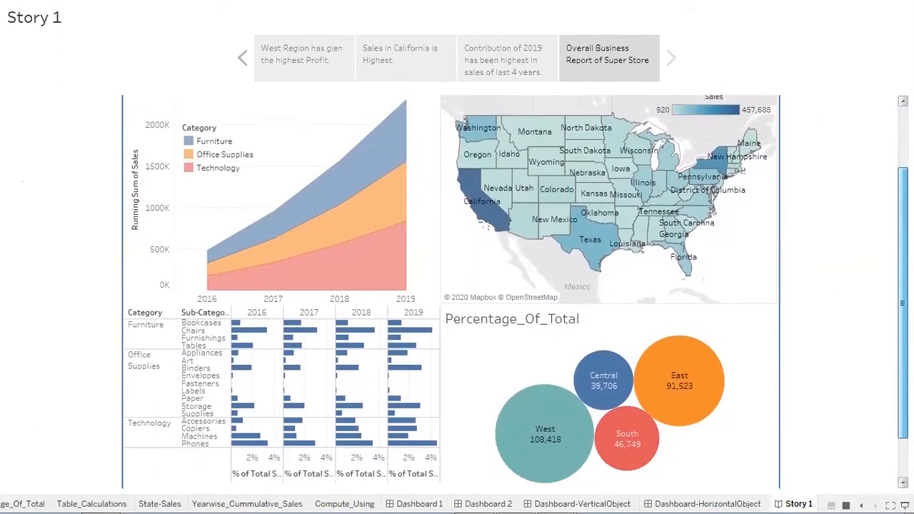
pyautogui.scroll(3, 573, 152)
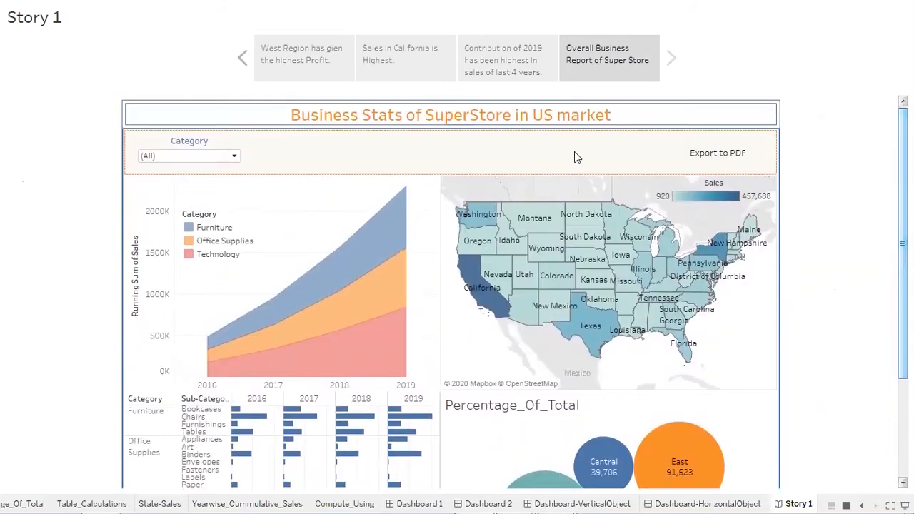
# Filter the business report dashboard to the Office Supplies category and leave presentation mode.
pyautogui.click(236, 158)
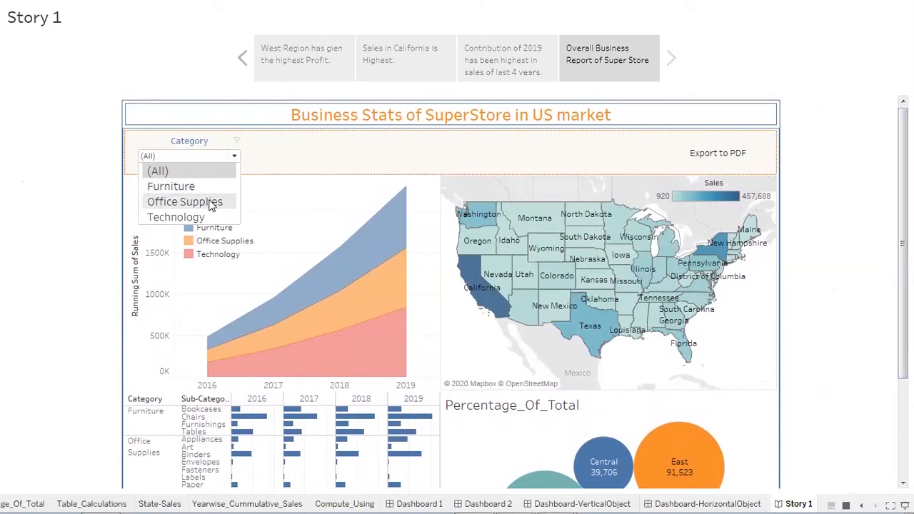
pyautogui.click(212, 206)
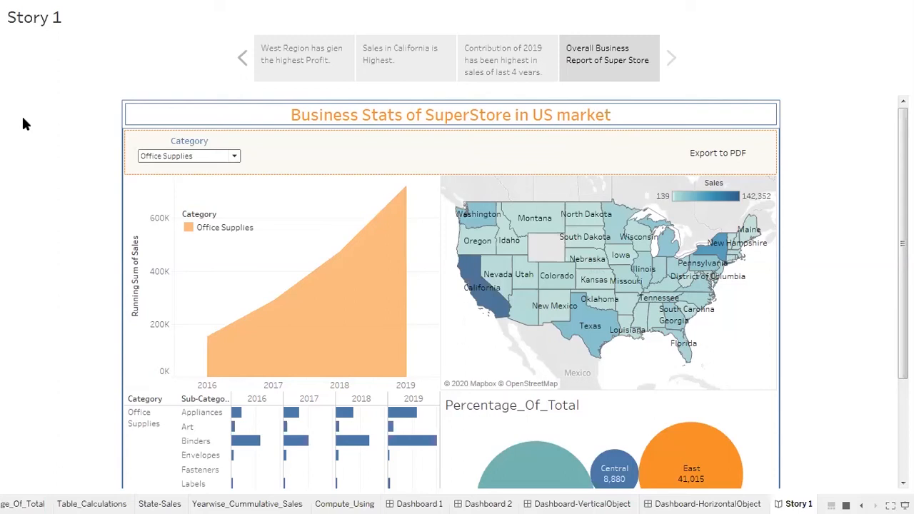
pyautogui.press('Escape')
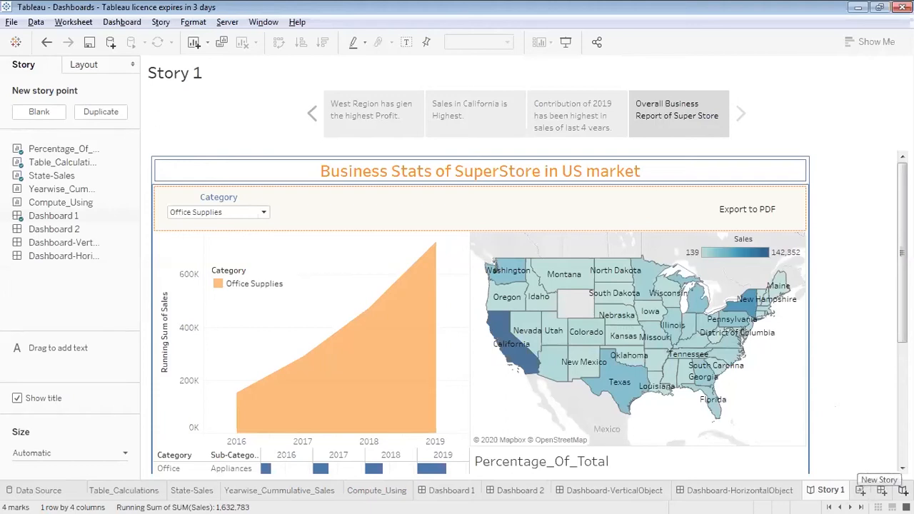
# Create a new story and place the Yearwise_Cummulative_Sales sheet in its first story point.
pyautogui.click(903, 490)
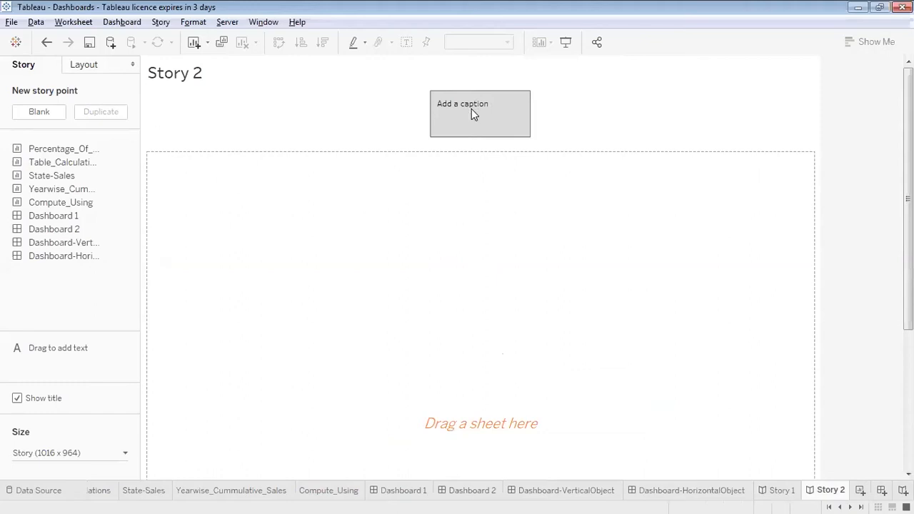
pyautogui.moveTo(80, 181)
pyautogui.moveTo(103, 243)
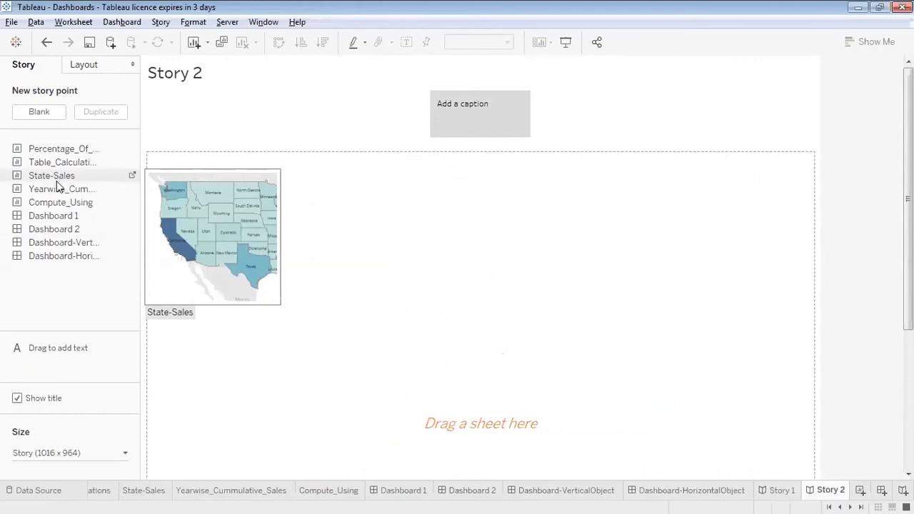
pyautogui.moveTo(60, 190); pyautogui.dragTo(190, 180)
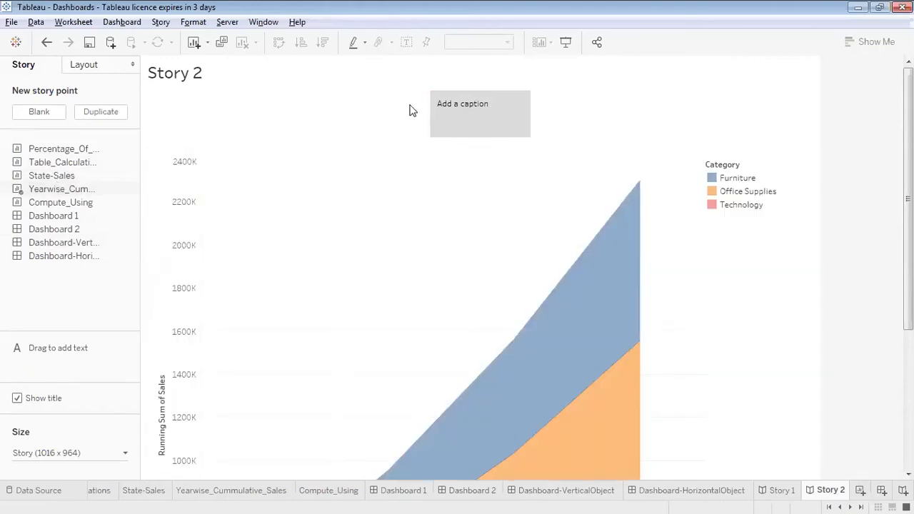
pyautogui.scroll(-2, 408, 106)
pyautogui.scroll(-3, 451, 267)
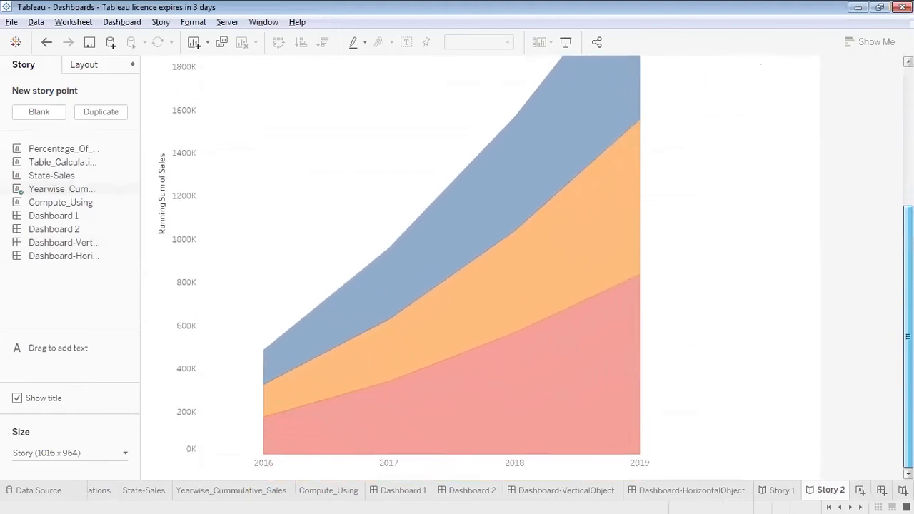
pyautogui.scroll(5, 451, 267)
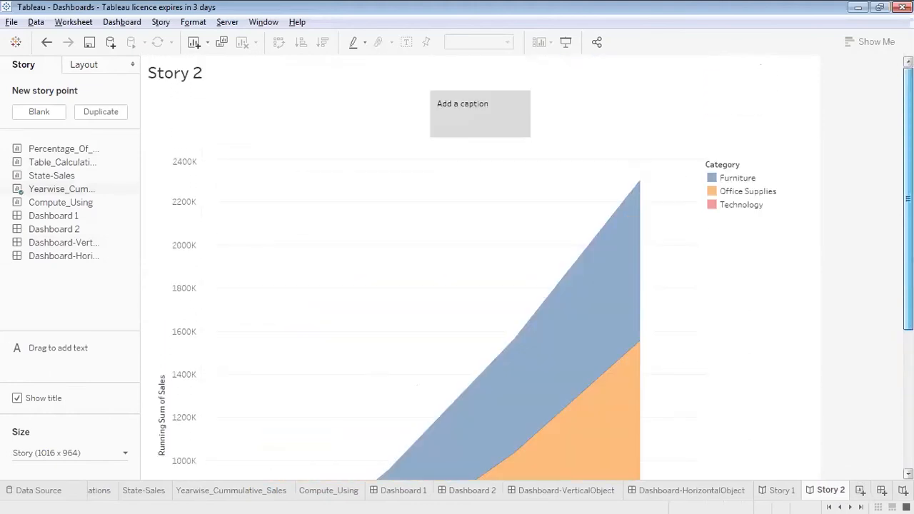
# Caption the cumulative sales story point "Technology Has contributed highest in the Sales.".
pyautogui.doubleClick(489, 105)
pyautogui.write('Technology')
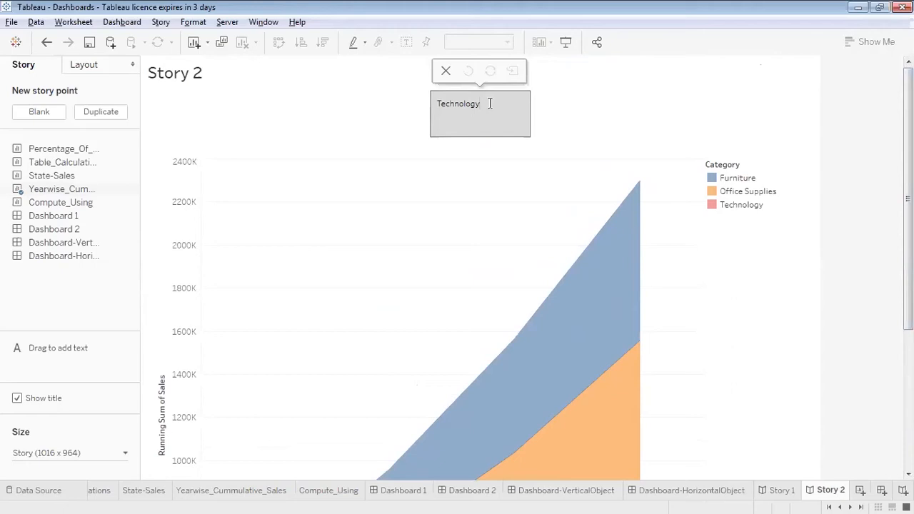
pyautogui.write(' Has contributed highest in the')
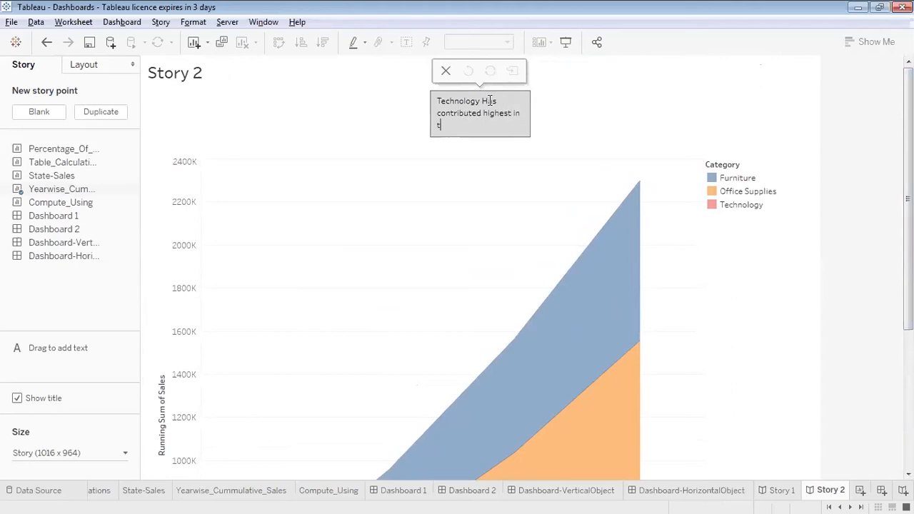
pyautogui.write(' Sales .')
pyautogui.click(790, 252)
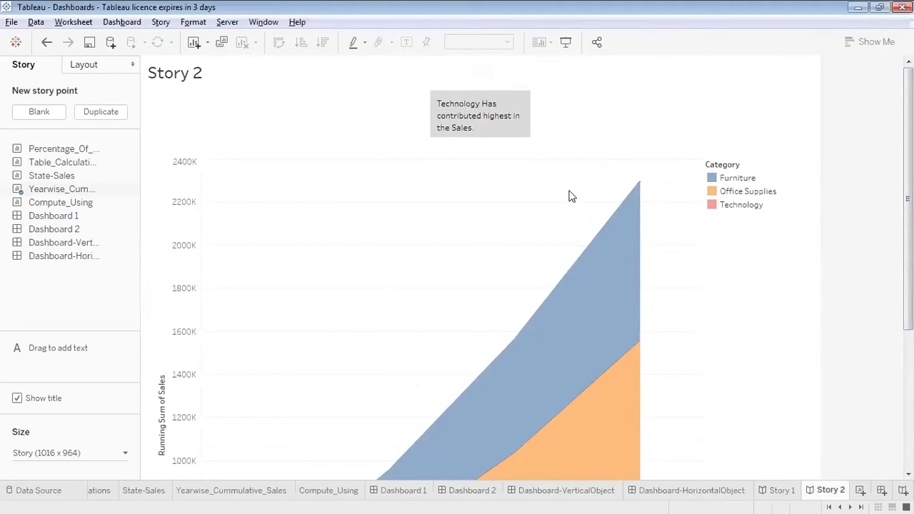
# Add the Compute_Using sheet as a new story point before the Technology story point.
pyautogui.moveTo(121, 188)
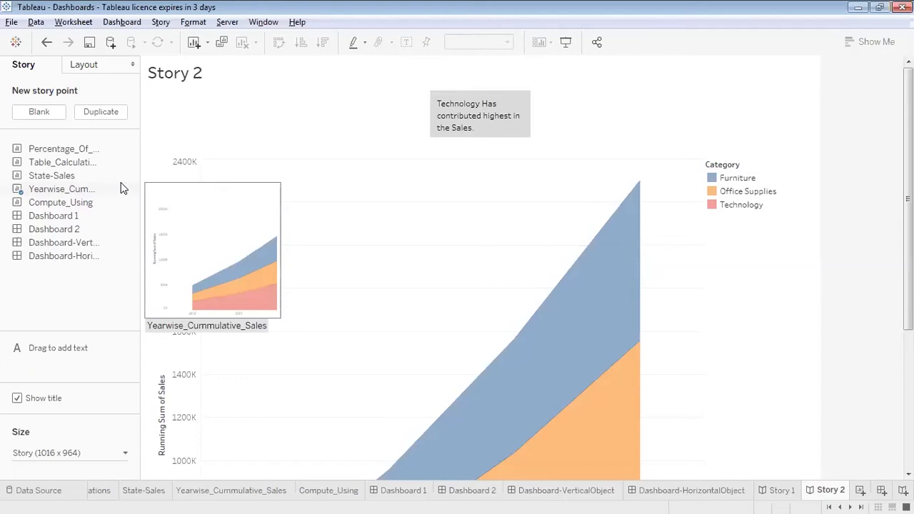
pyautogui.moveTo(49, 207)
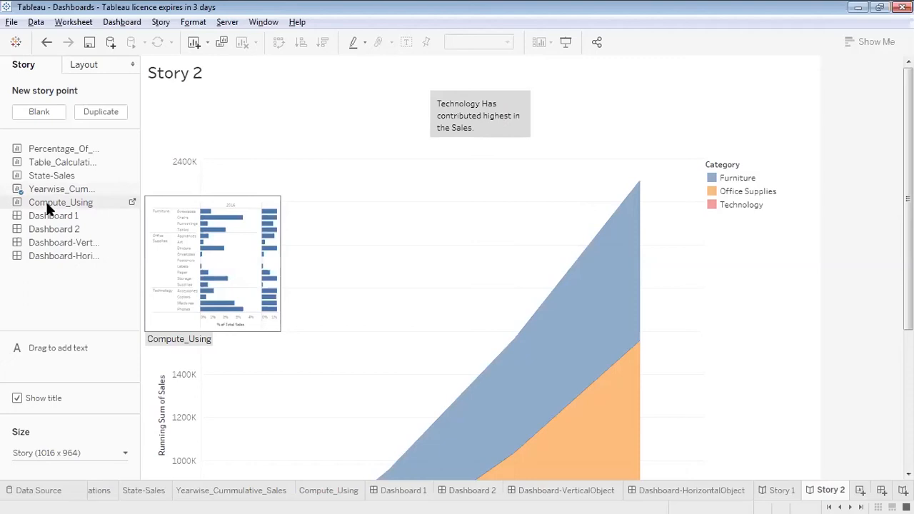
pyautogui.moveTo(48, 207); pyautogui.dragTo(367, 102)
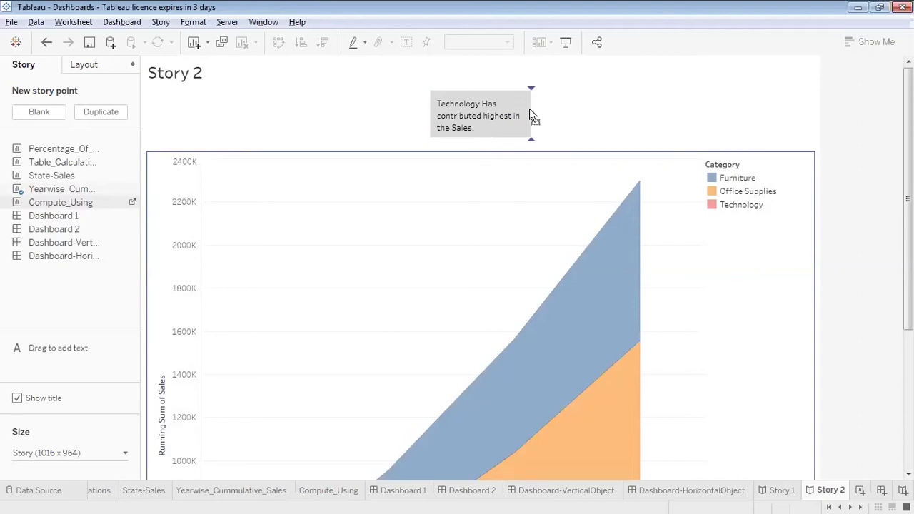
pyautogui.click(369, 114)
pyautogui.moveTo(510, 132)
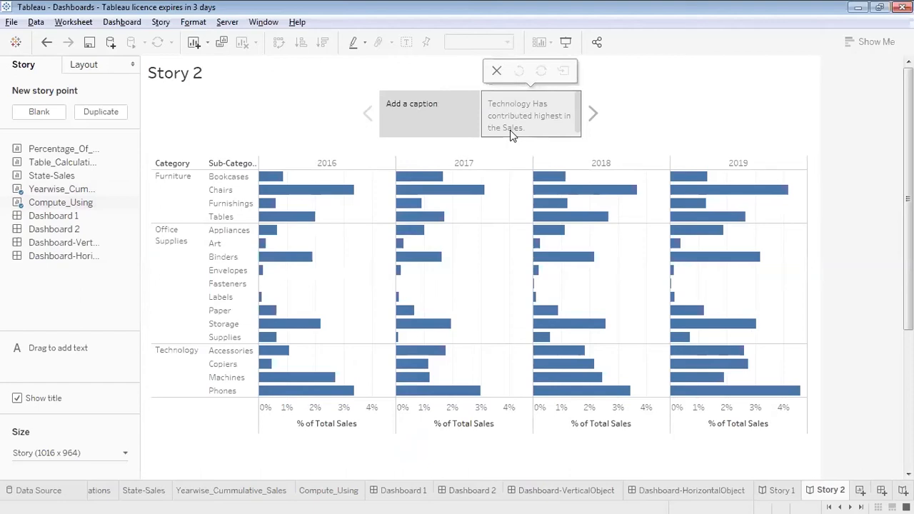
# Caption the Compute_Using story point "Phone Sub Category has contributed highest in the Sales.".
pyautogui.moveTo(454, 116)
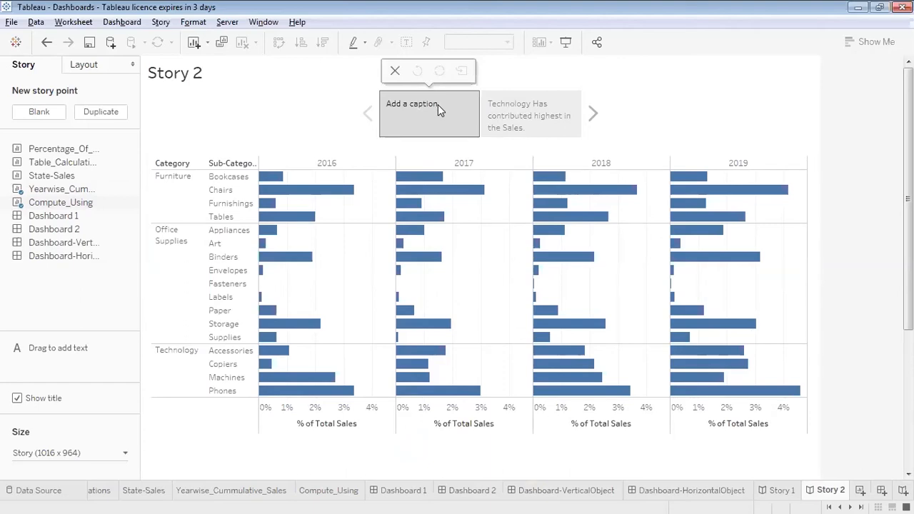
pyautogui.doubleClick(433, 104)
pyautogui.write('Phone S')
pyautogui.write('ubcate')
pyautogui.write('gio')
pyautogui.press('BackSpace')
pyautogui.press('BackSpace')
pyautogui.press('BackSpace')
pyautogui.press('BackSpace')
pyautogui.press('BackSpace')
pyautogui.press('BackSpace')
pyautogui.press('BackSpace')
pyautogui.press('BackSpace')
pyautogui.write('b Category has contributed highest ')
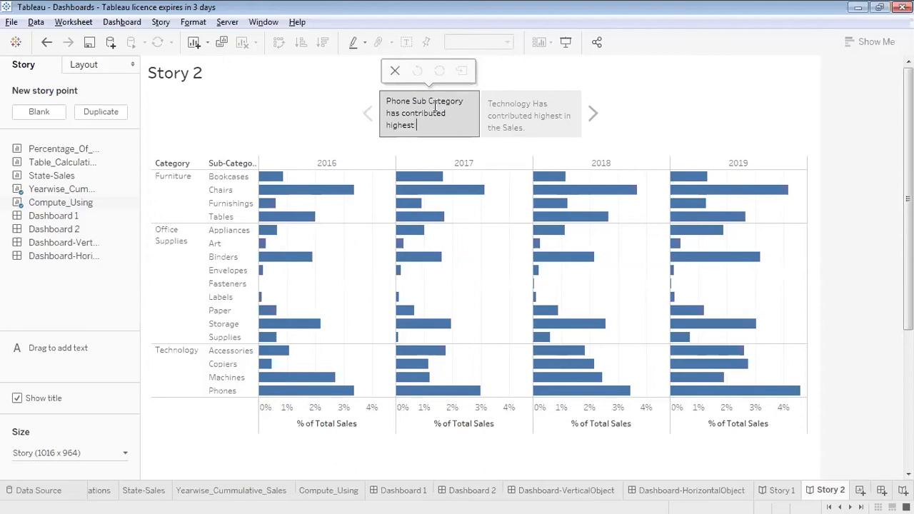
pyautogui.write('in the Sales.')
pyautogui.click(310, 112)
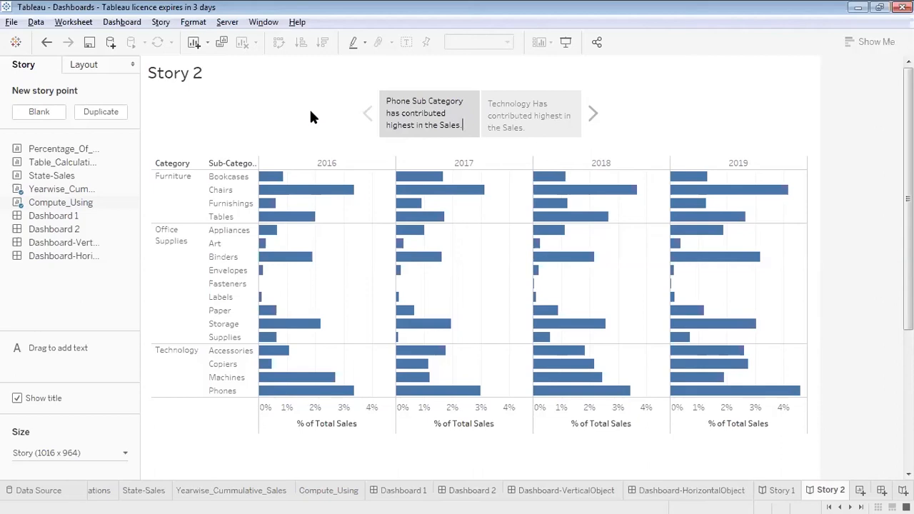
# Add Dashboard 2 as a new story point after the Technology story point and look over its full contents.
pyautogui.moveTo(491, 109)
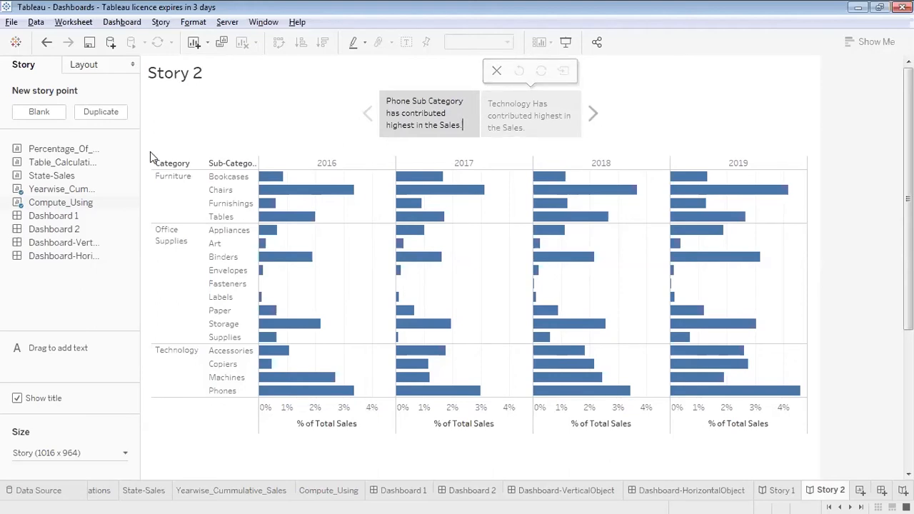
pyautogui.moveTo(63, 247)
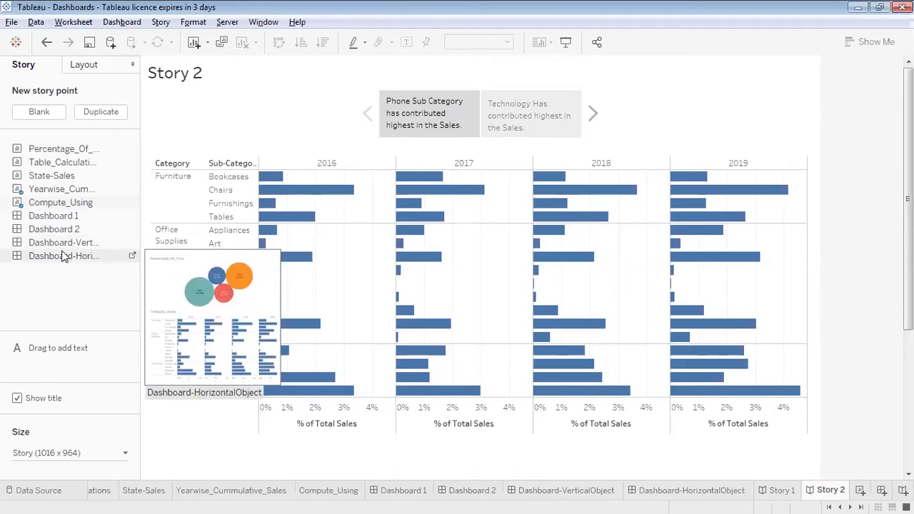
pyautogui.moveTo(61, 230)
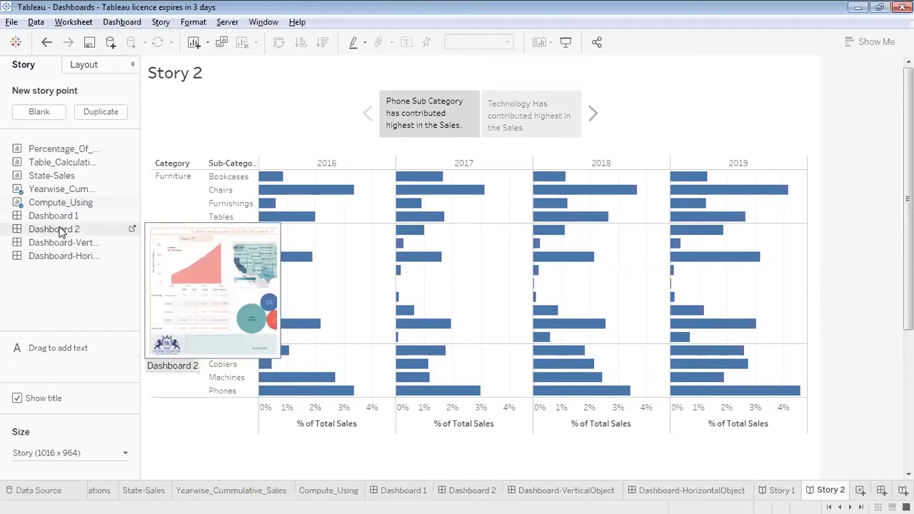
pyautogui.click(60, 230)
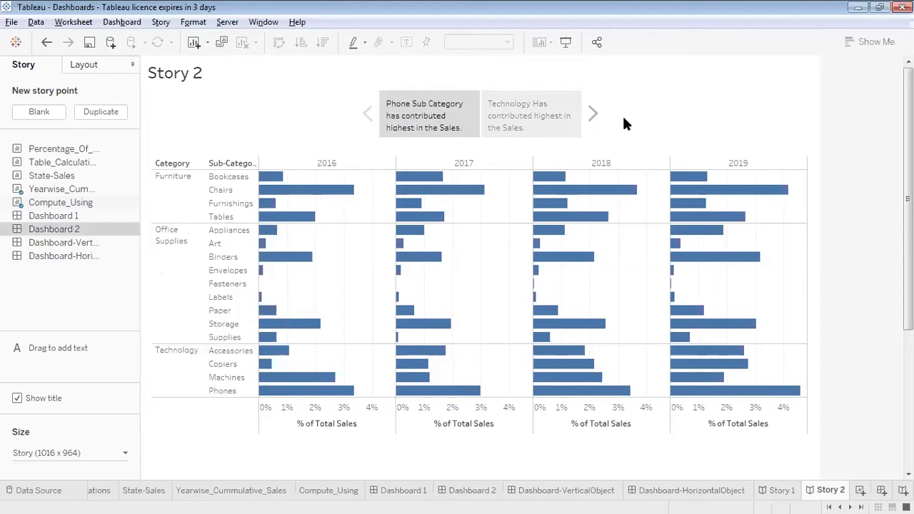
pyautogui.moveTo(53, 232)
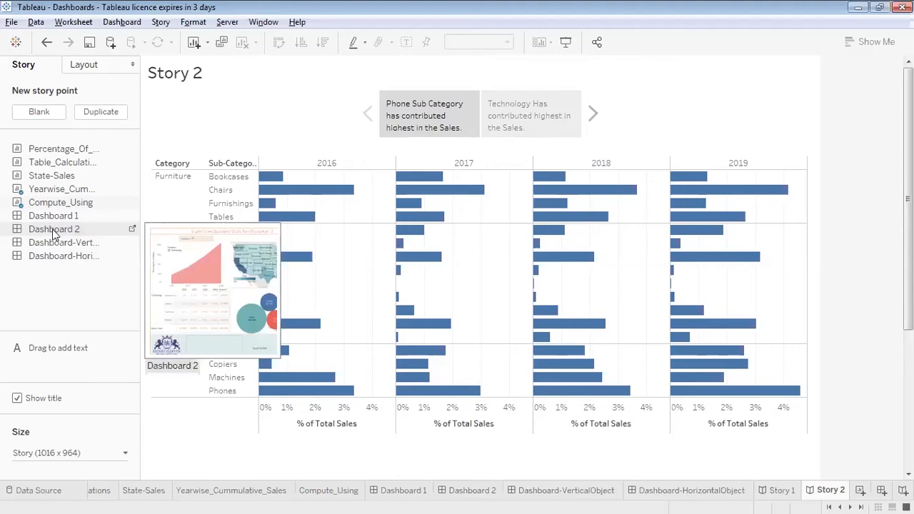
pyautogui.moveTo(53, 232); pyautogui.dragTo(299, 227)
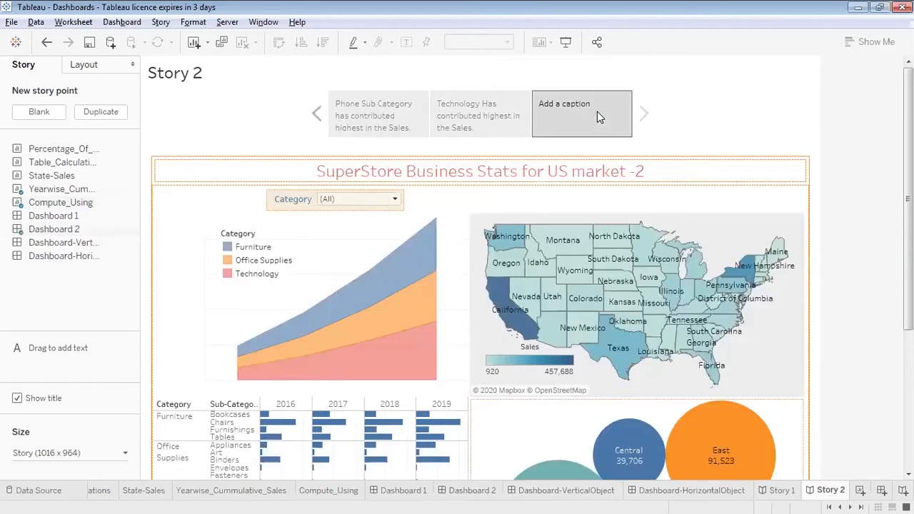
pyautogui.moveTo(456, 129)
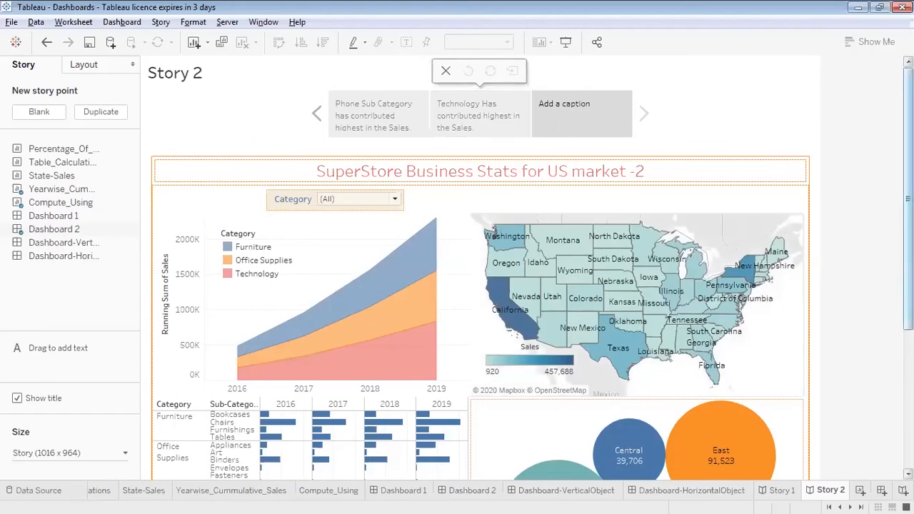
pyautogui.scroll(-3, 479, 271)
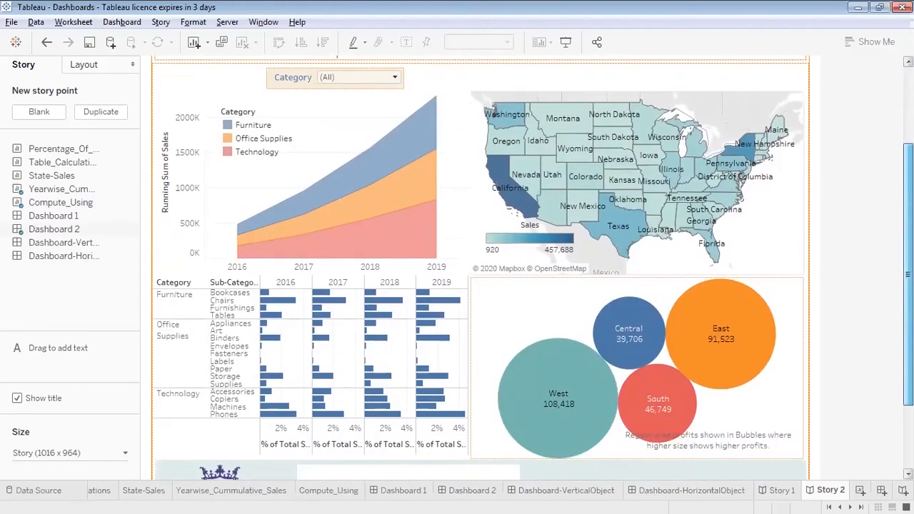
pyautogui.scroll(-3, 478, 271)
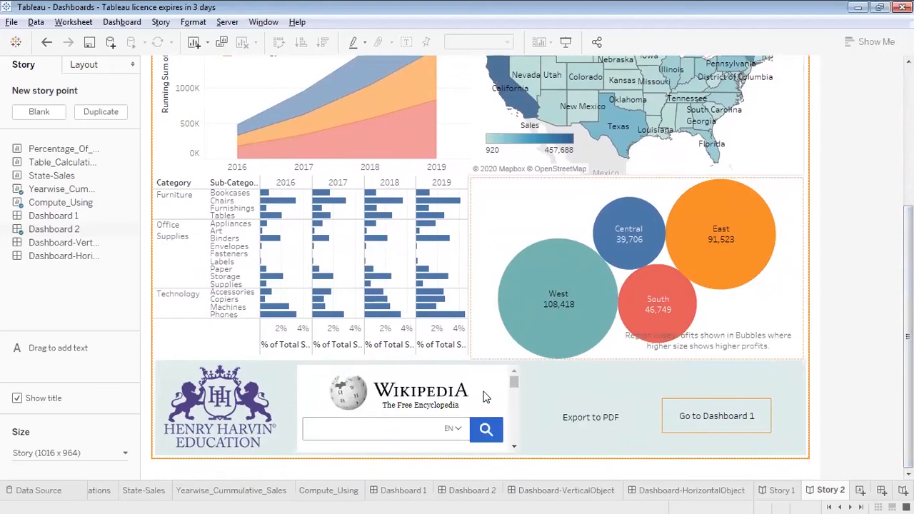
pyautogui.scroll(5, 543, 250)
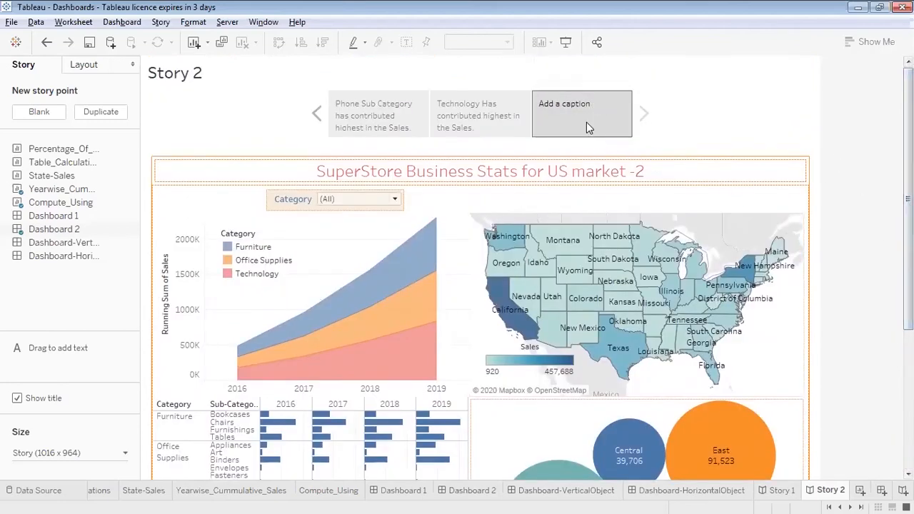
pyautogui.moveTo(590, 109)
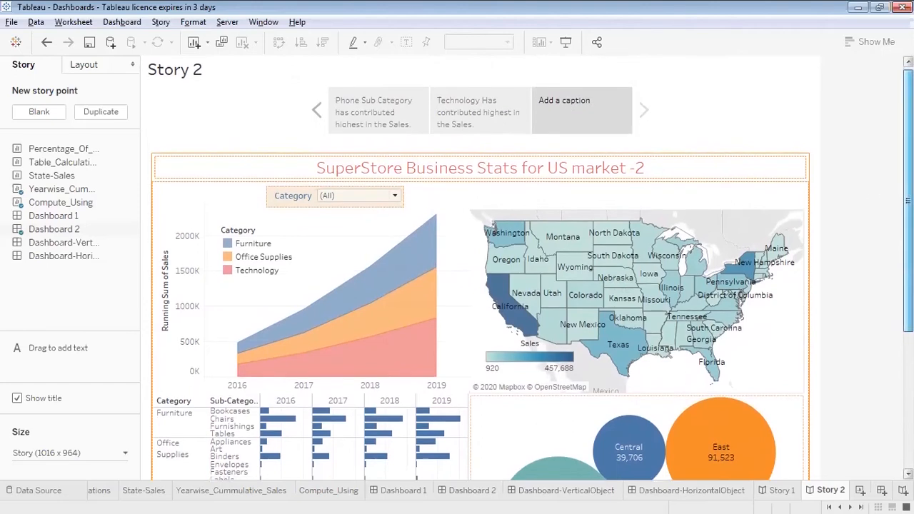
# Look over the Dashboard 2 story point and caption it "Overall Business Stats of SuperStore".
pyautogui.scroll(-5, 480, 268)
pyautogui.scroll(5, 480, 268)
pyautogui.scroll(-3, 480, 268)
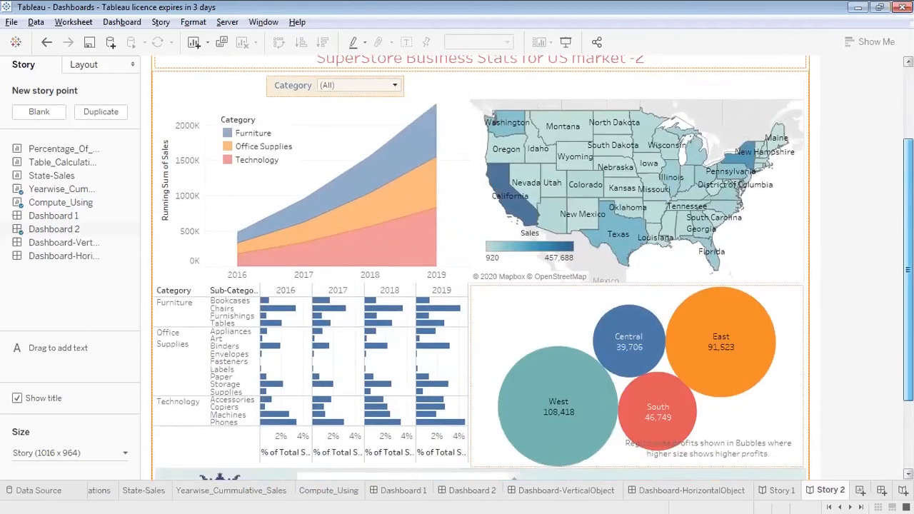
pyautogui.scroll(-1, 480, 267)
pyautogui.scroll(5, 480, 267)
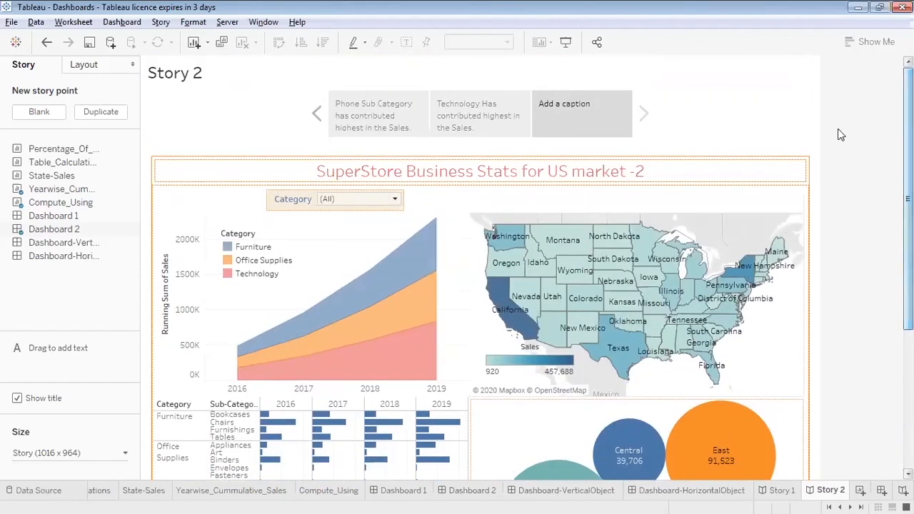
pyautogui.doubleClick(603, 112)
pyautogui.write('Overal')
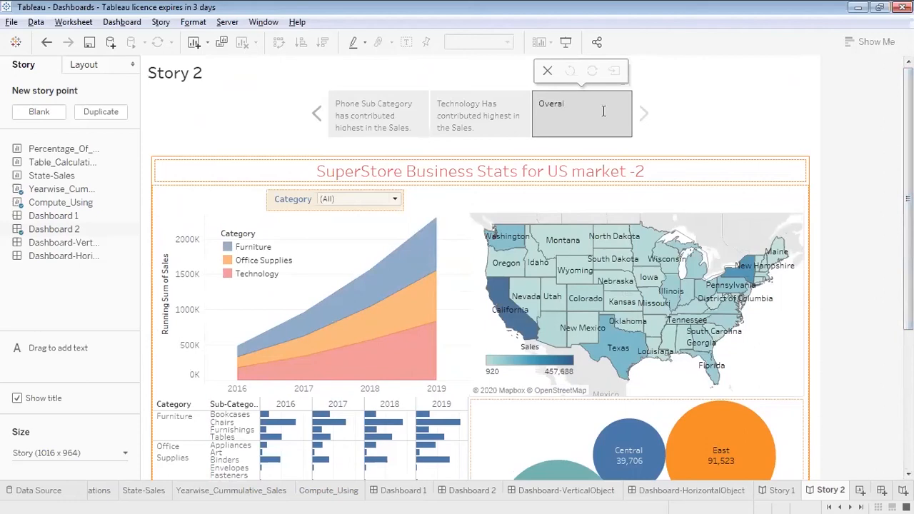
pyautogui.write('l Business Stats of SuperStore')
pyautogui.click(720, 97)
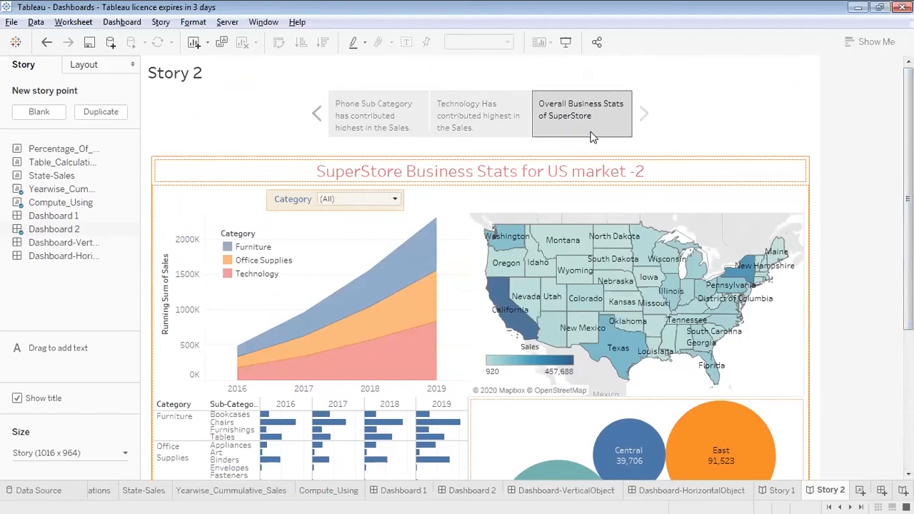
# Review the Phone Sub Category story point and the full chart of the Technology story point.
pyautogui.moveTo(405, 255)
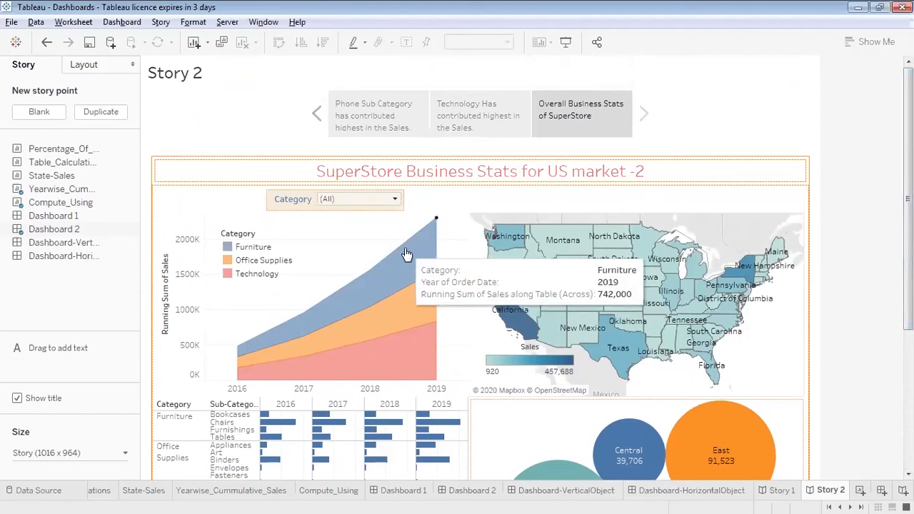
pyautogui.moveTo(71, 181)
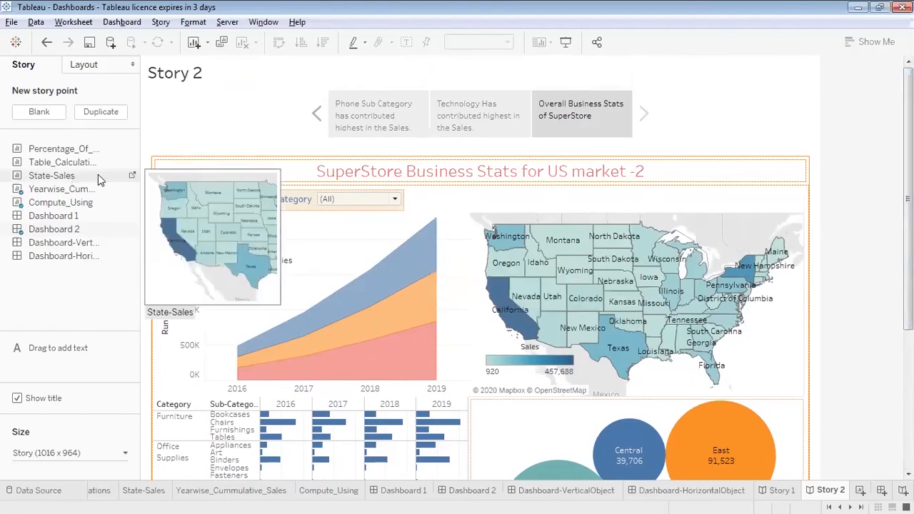
pyautogui.click(349, 106)
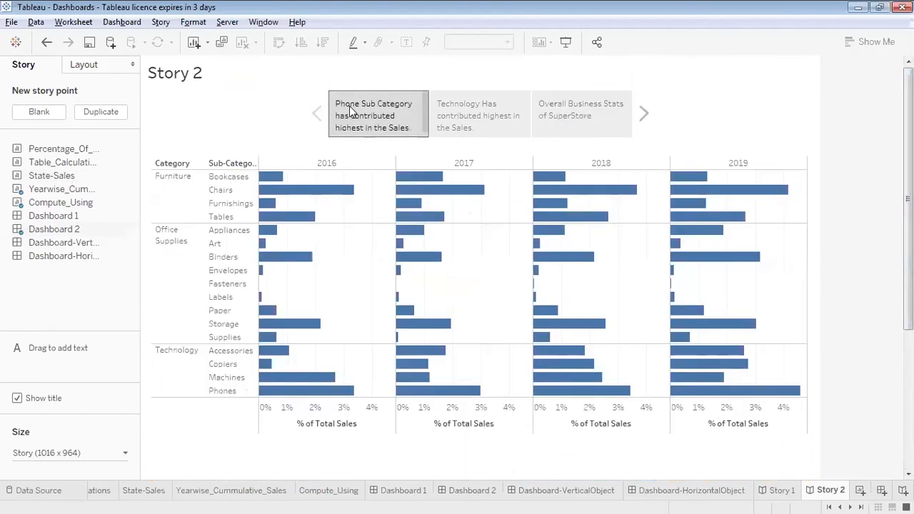
pyautogui.click(446, 115)
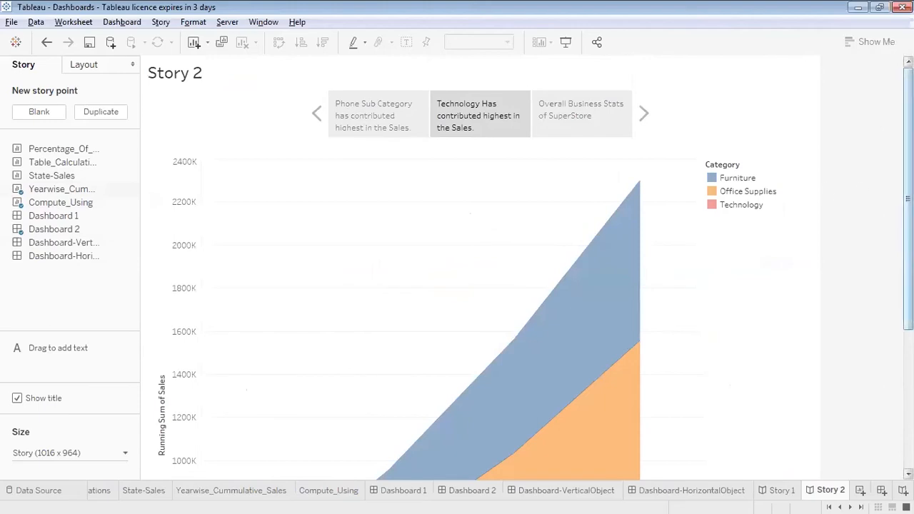
pyautogui.scroll(-5, 457, 267)
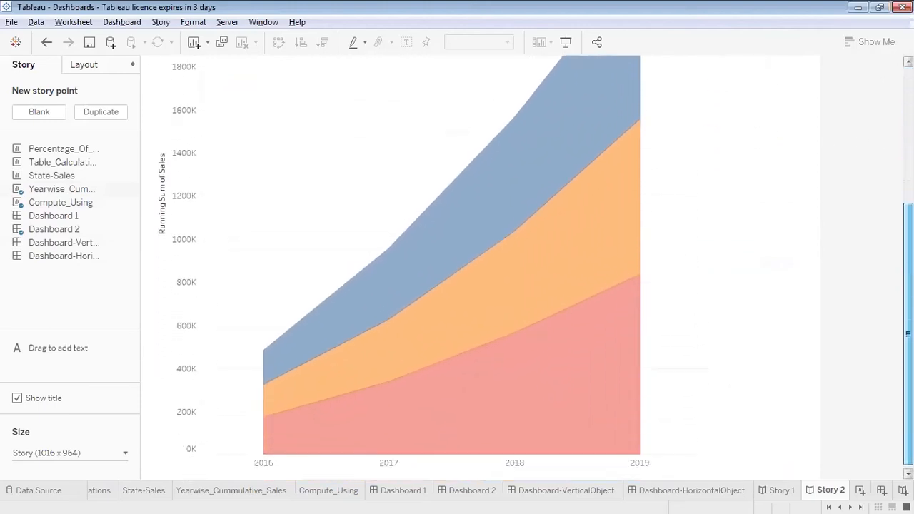
pyautogui.scroll(5, 586, 184)
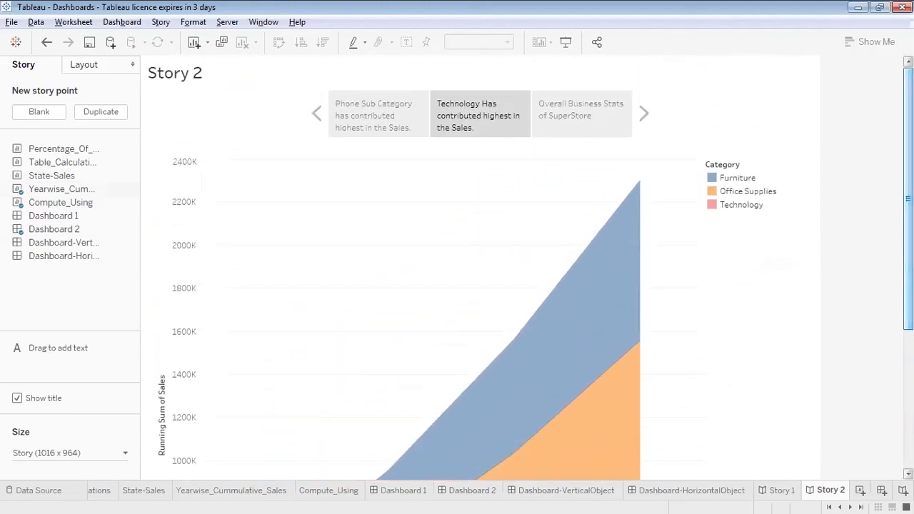
# Preview Story 2 in presentation mode, checking how the content of each story point fits the screen, and return to editing.
pyautogui.click(566, 43)
pyautogui.click(331, 64)
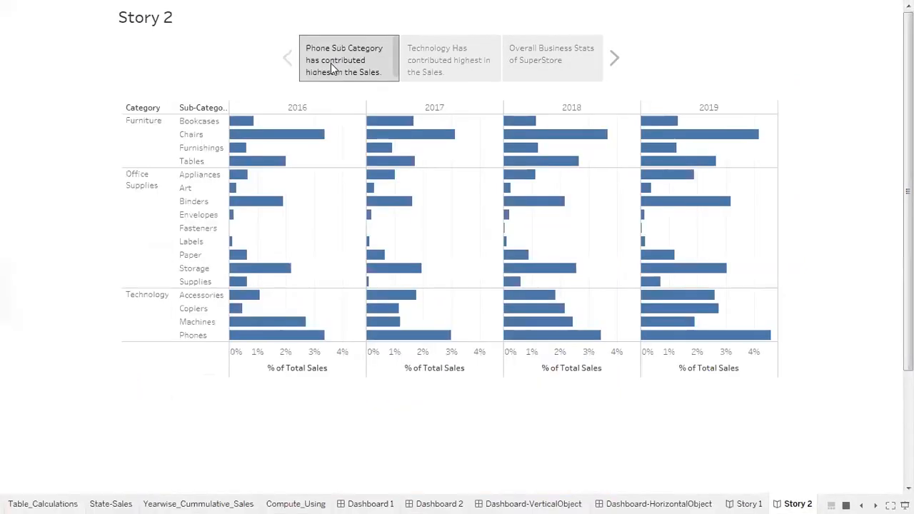
pyautogui.click(443, 76)
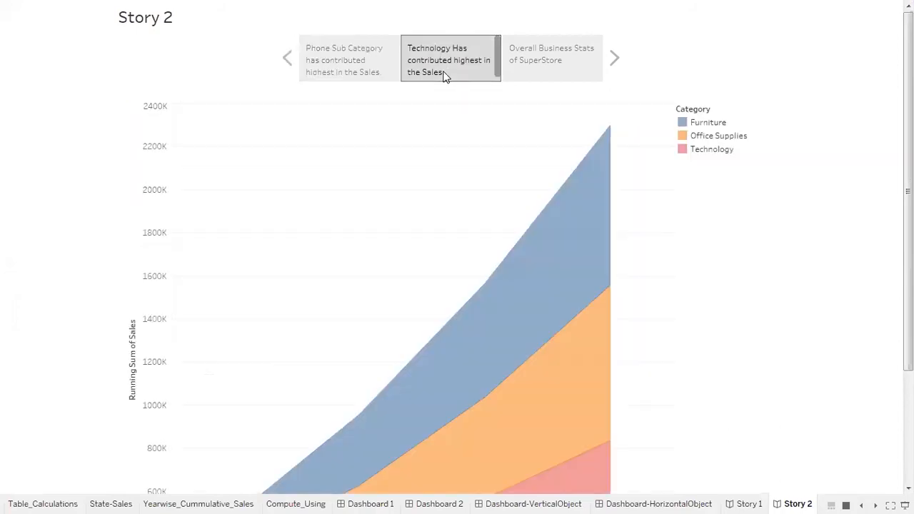
pyautogui.scroll(-1, 908, 200)
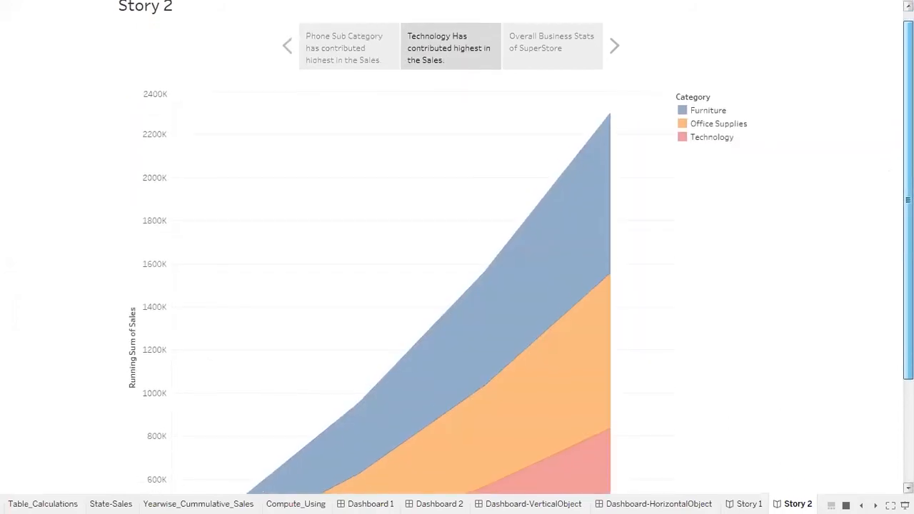
pyautogui.scroll(-4, 457, 257)
pyautogui.moveTo(907, 302); pyautogui.dragTo(908, 191)
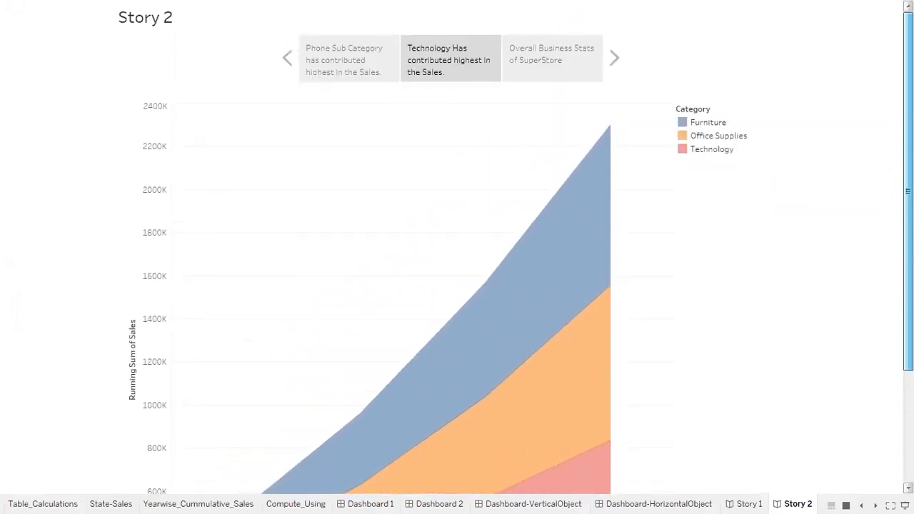
pyautogui.click(554, 74)
pyautogui.scroll(-5, 457, 285)
pyautogui.scroll(5, 456, 286)
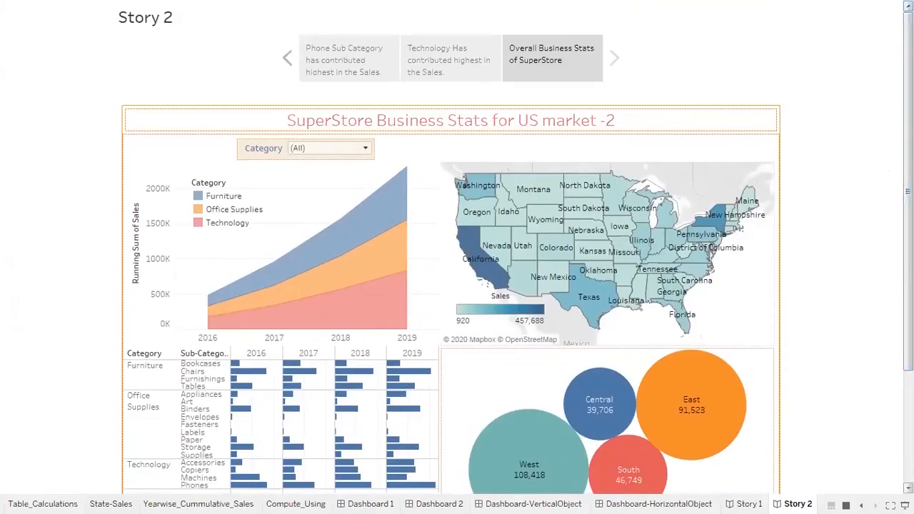
pyautogui.click(432, 71)
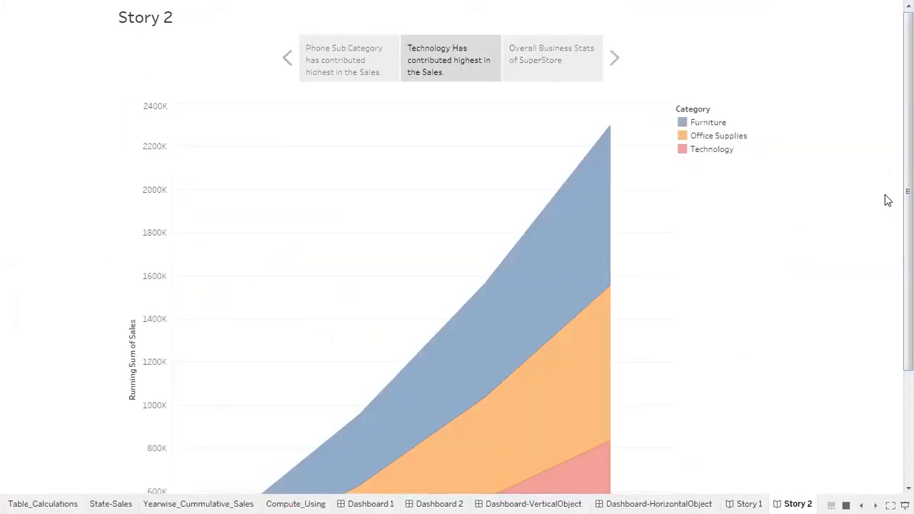
pyautogui.scroll(-3, 905, 285)
pyautogui.scroll(3, 457, 257)
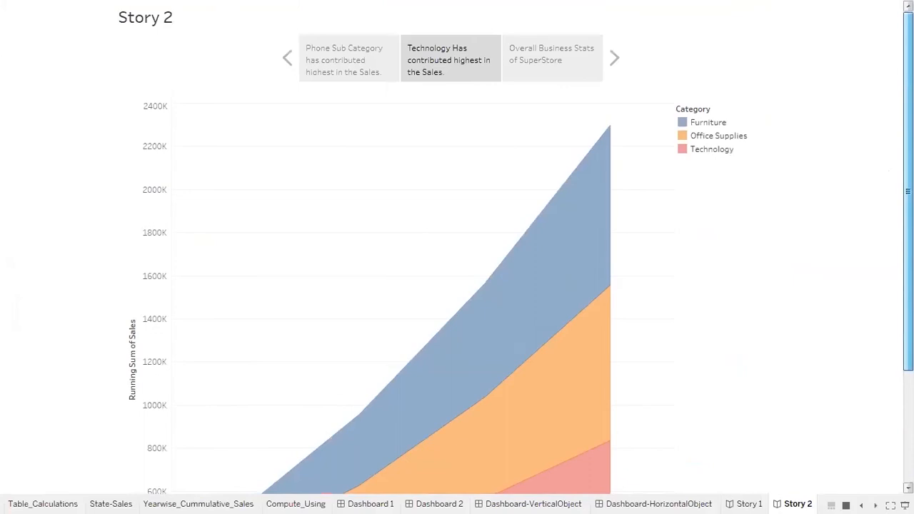
pyautogui.press('Escape')
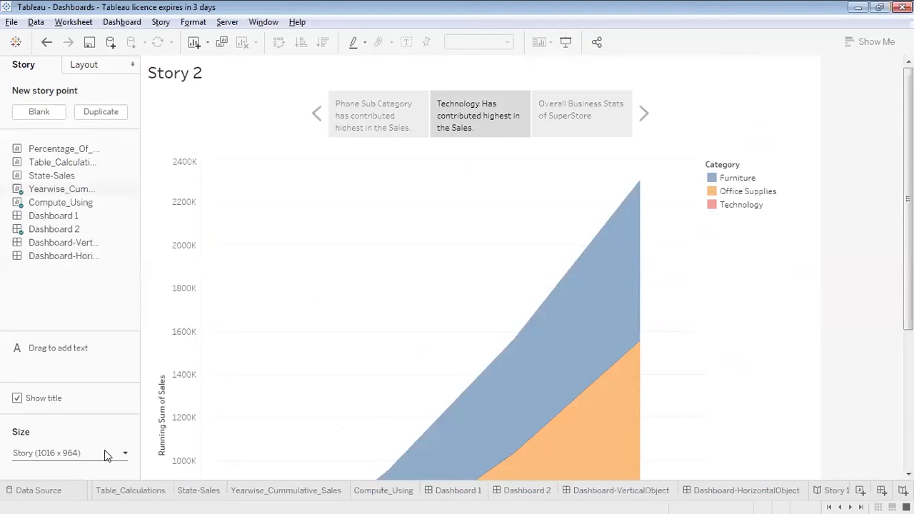
# Change the story size from fixed to Automatic.
pyautogui.click(123, 455)
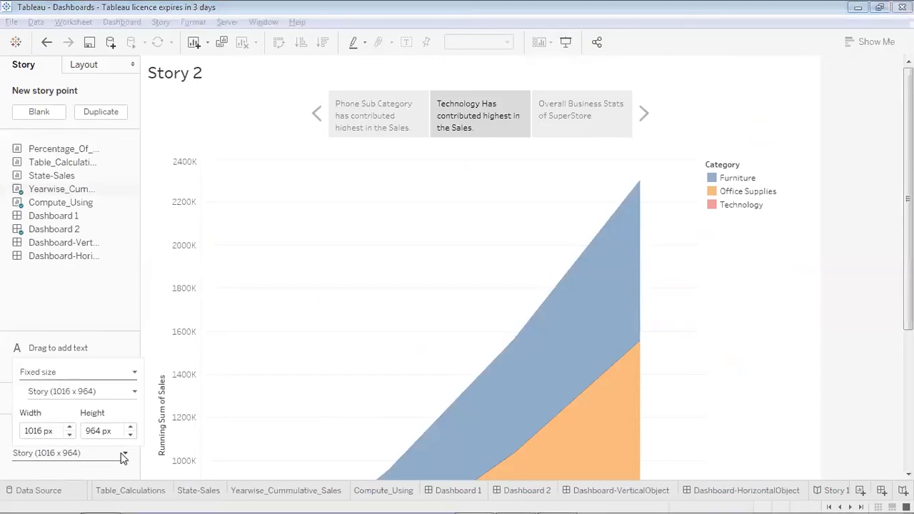
pyautogui.click(135, 376)
pyautogui.click(122, 399)
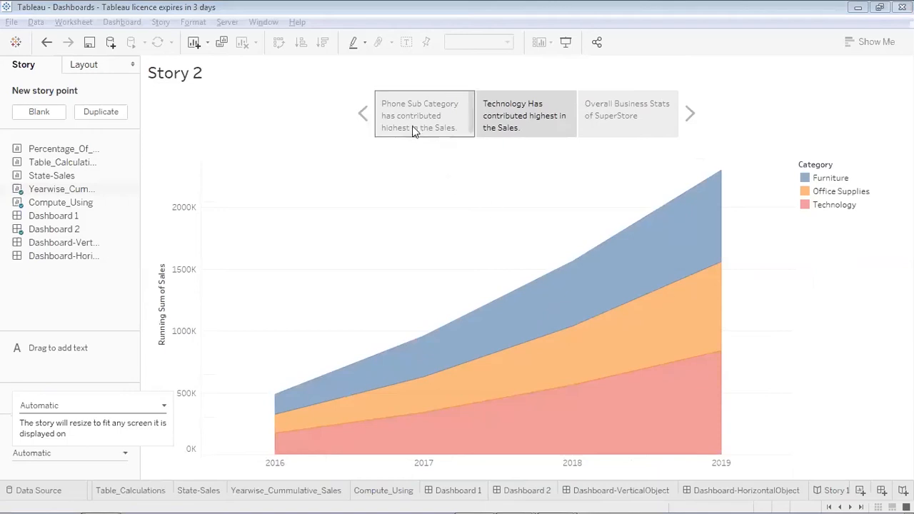
# Present the resized story, step through all three story points including the full dashboard, and exit the presentation.
pyautogui.click(565, 44)
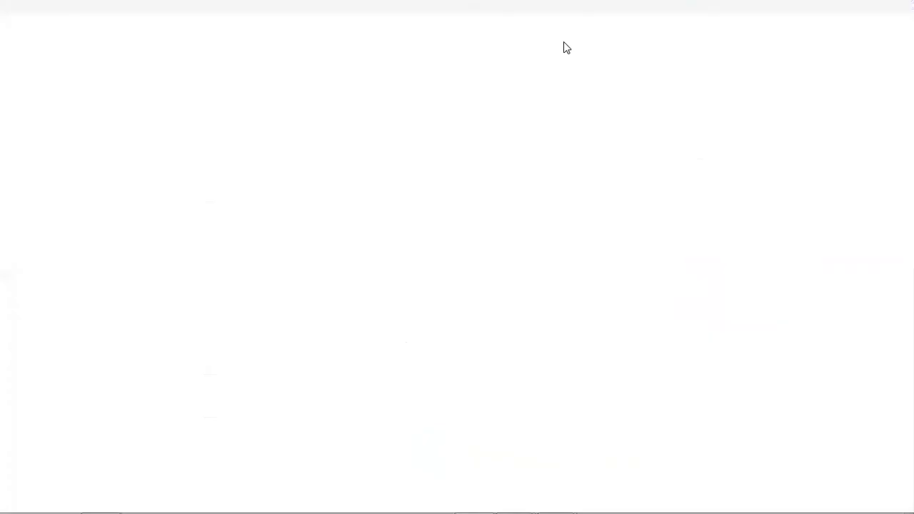
pyautogui.click(292, 57)
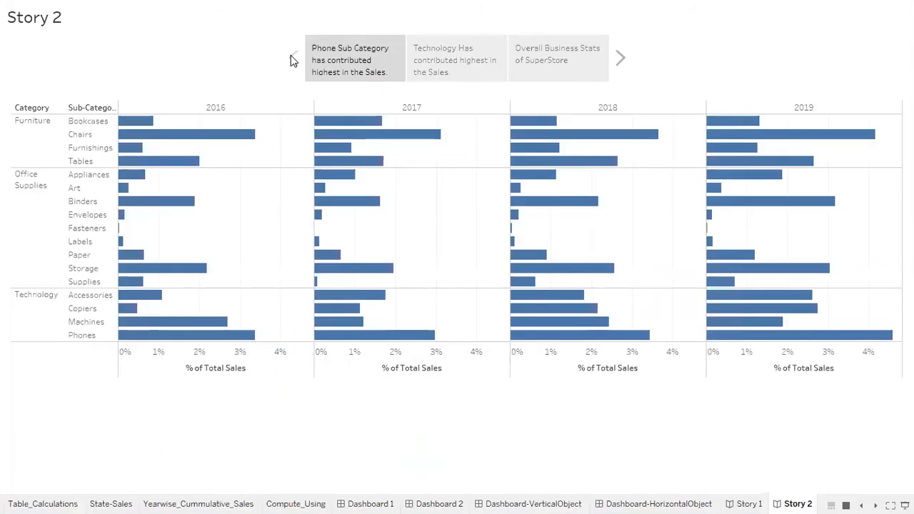
pyautogui.click(620, 58)
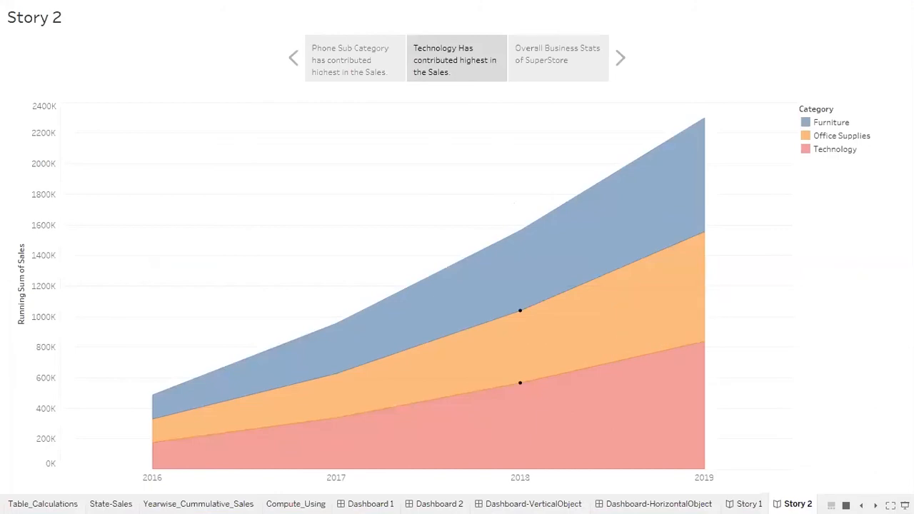
pyautogui.click(618, 59)
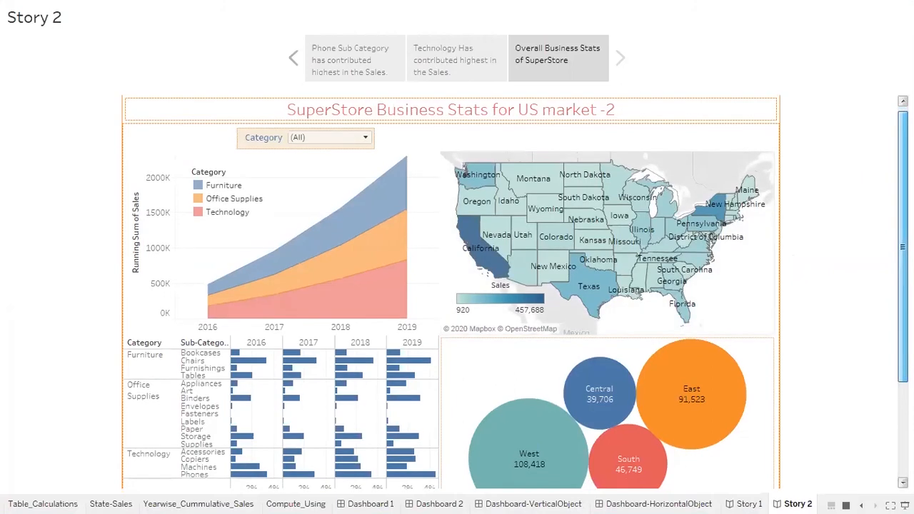
pyautogui.scroll(-1, 450, 292)
pyautogui.scroll(-2, 449, 292)
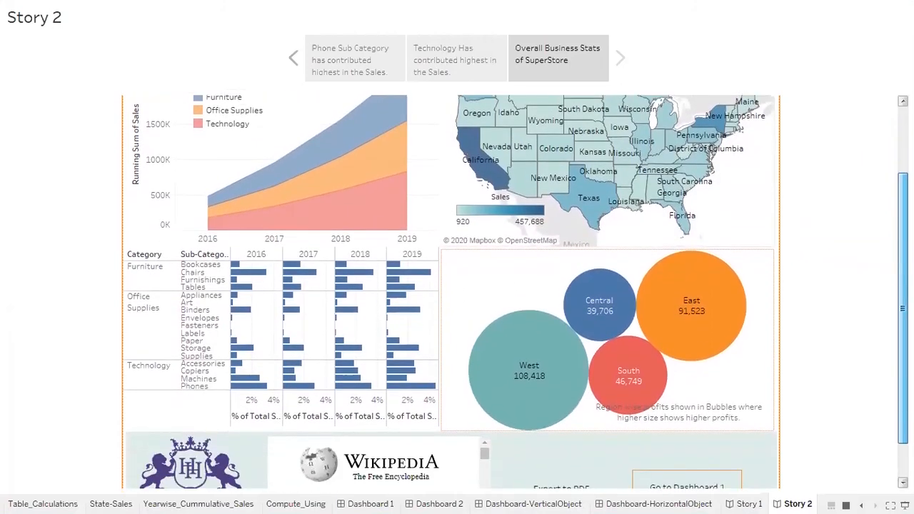
pyautogui.scroll(-1, 450, 293)
pyautogui.scroll(4, 450, 293)
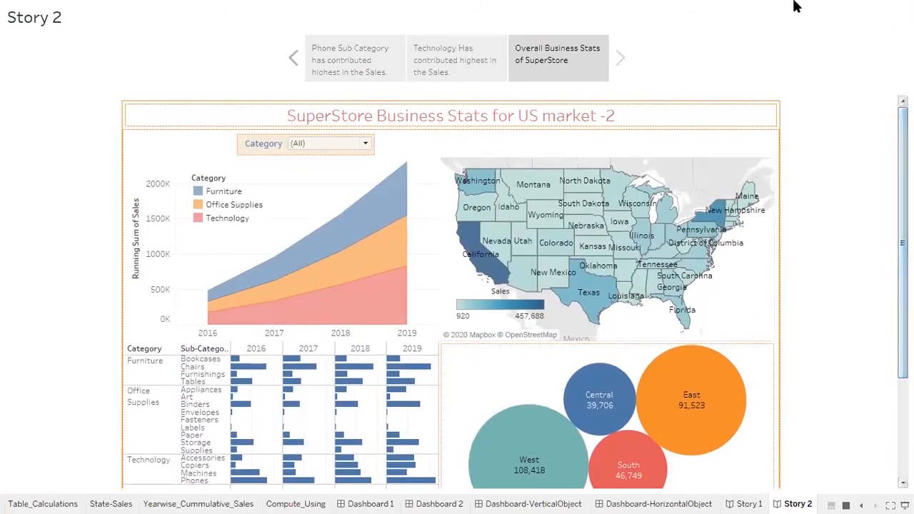
pyautogui.click(447, 64)
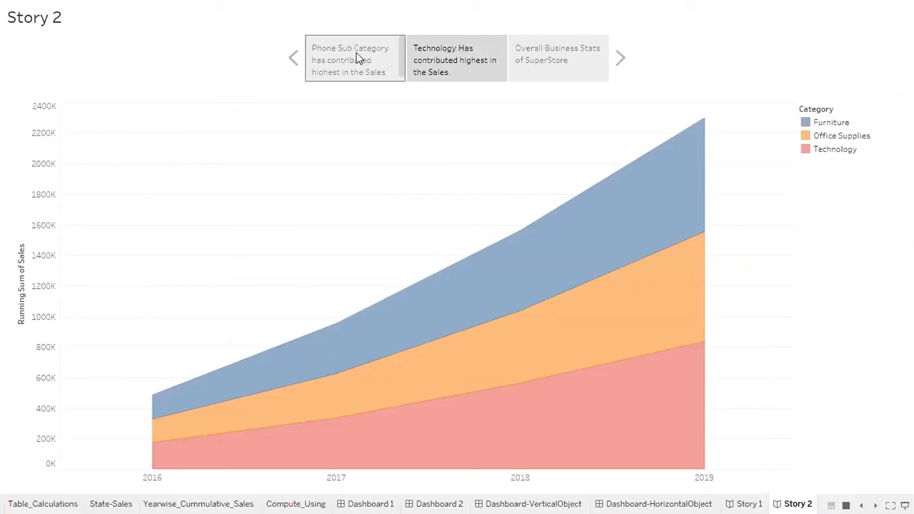
pyautogui.press('Escape')
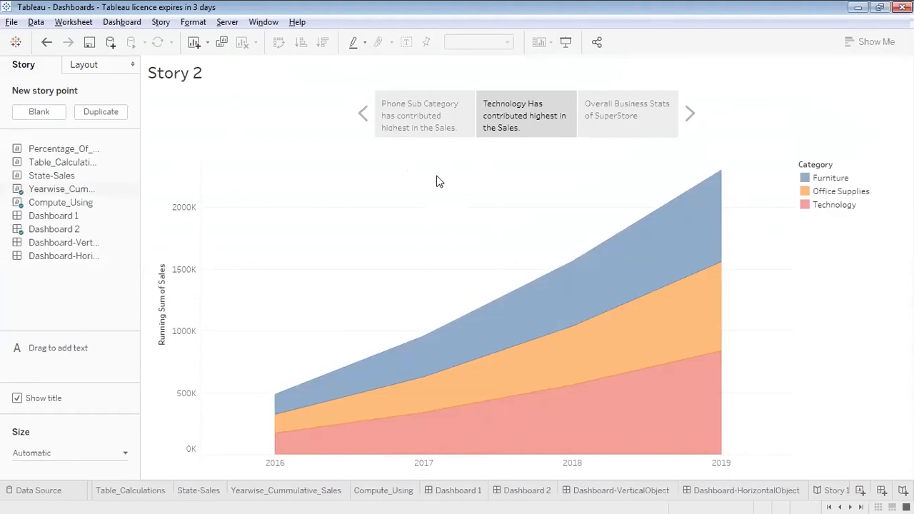
# Add a text description to the Technology story point reading "Sales have been highest in 2019".
pyautogui.click(393, 112)
pyautogui.click(516, 117)
pyautogui.moveTo(693, 236)
pyautogui.moveTo(42, 353); pyautogui.dragTo(297, 173)
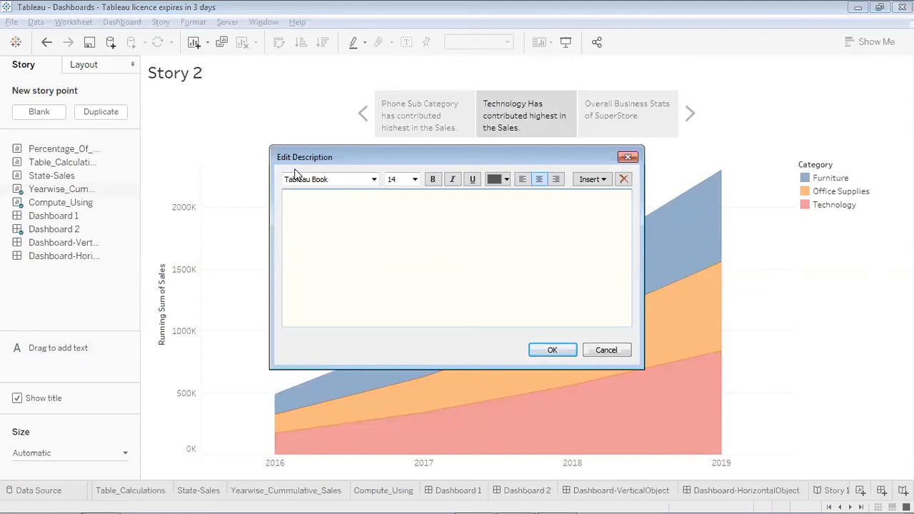
pyautogui.write('Sales have been high')
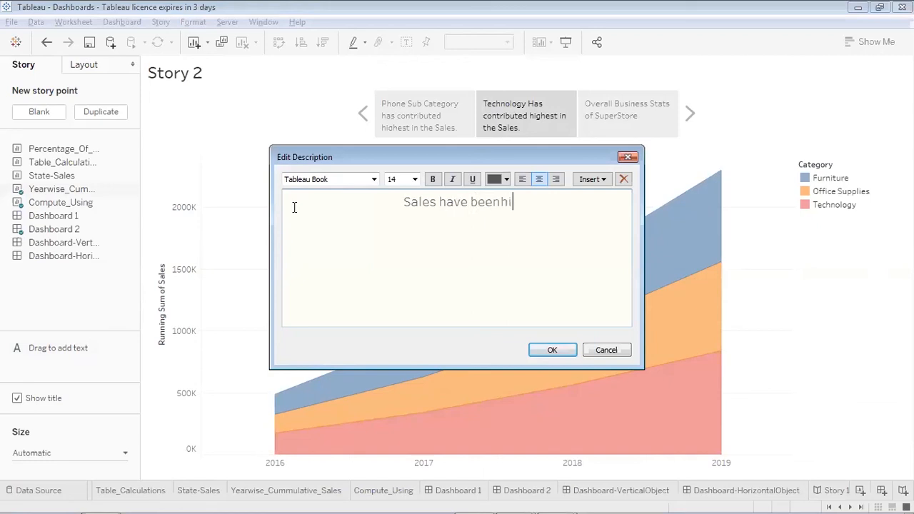
pyautogui.write('est in')
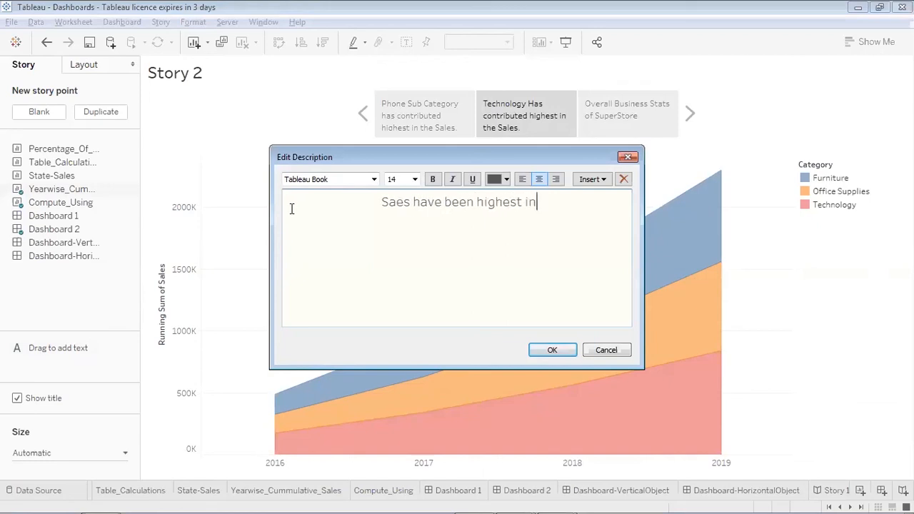
pyautogui.write(' 2019')
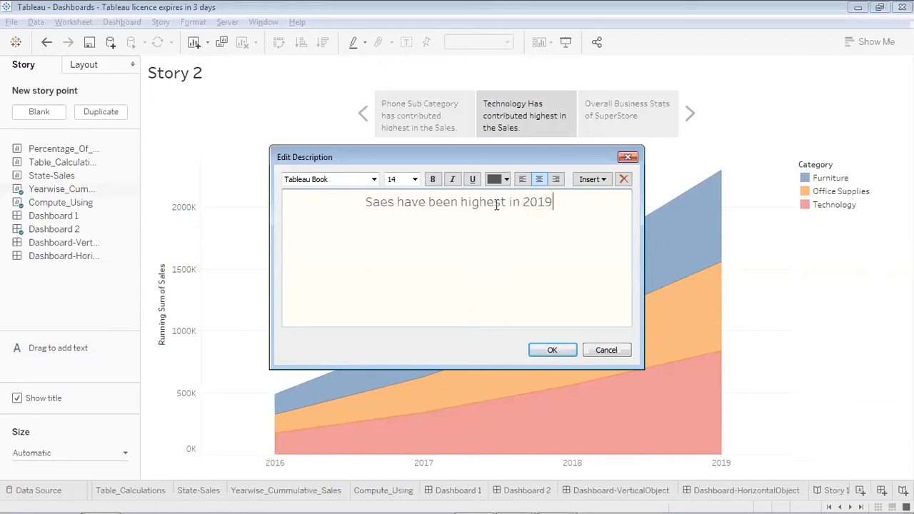
# Correct the description's first word to "Sales" and set the whole text to font size 16.
pyautogui.moveTo(555, 202); pyautogui.dragTo(331, 208)
pyautogui.click(331, 208)
pyautogui.moveTo(408, 182); pyautogui.dragTo(564, 206)
pyautogui.click(378, 202)
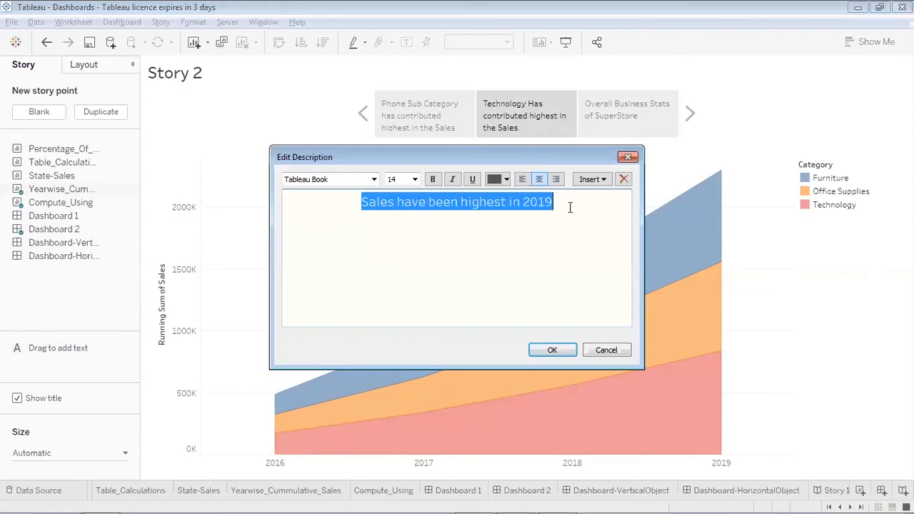
pyautogui.click(414, 179)
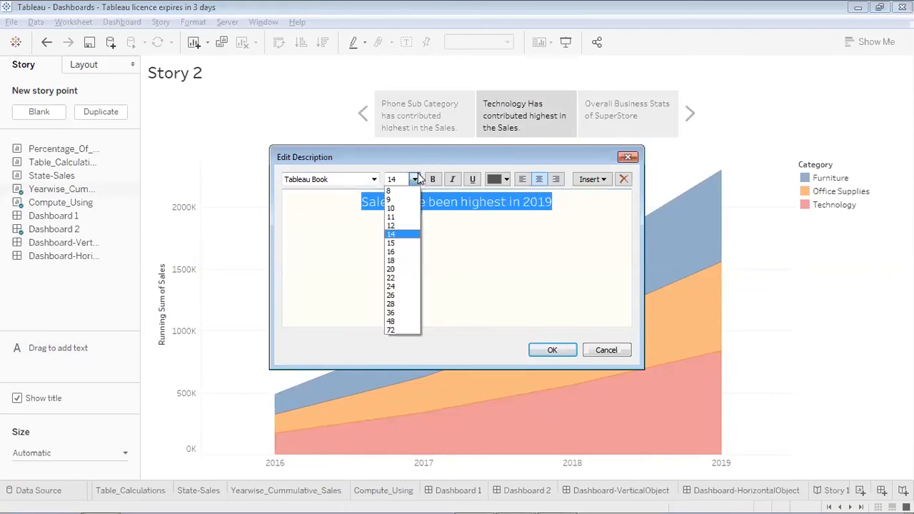
pyautogui.click(395, 244)
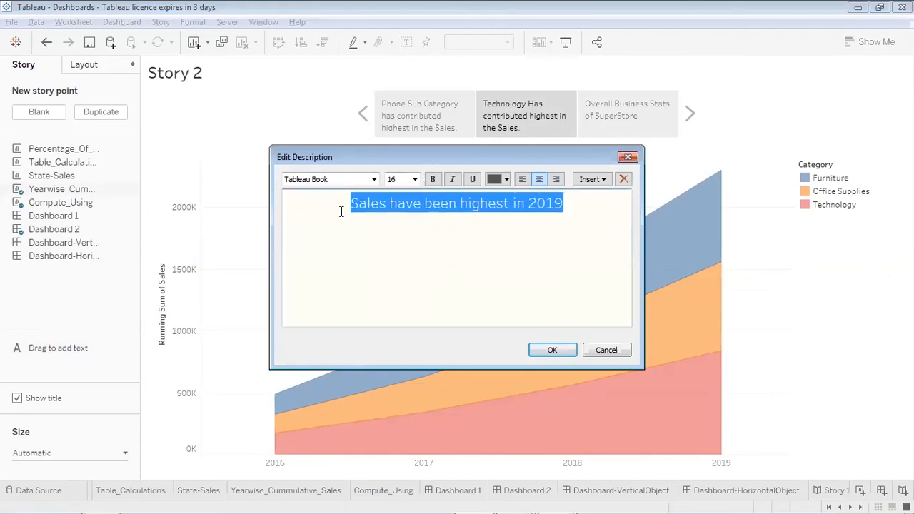
# Format the description text on the Technology story point as bold, italic and green, and apply the changes.
pyautogui.click(433, 179)
pyautogui.click(452, 179)
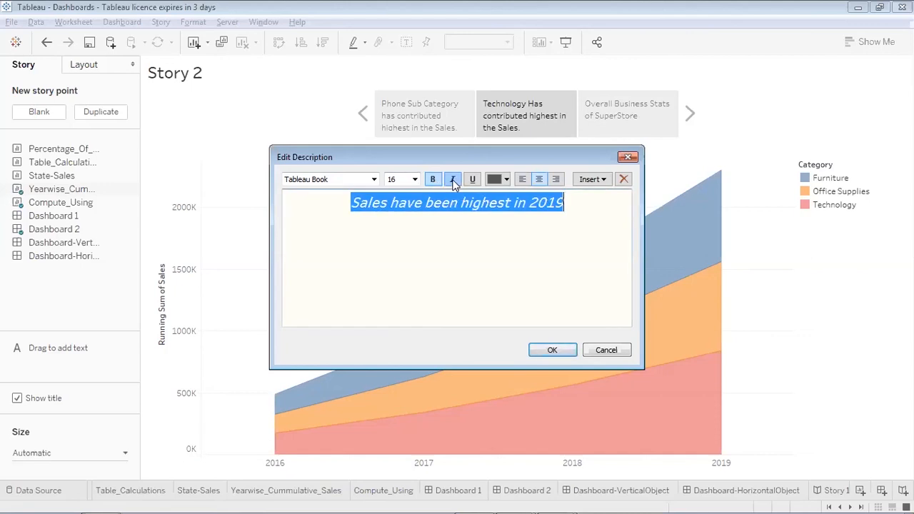
pyautogui.click(507, 179)
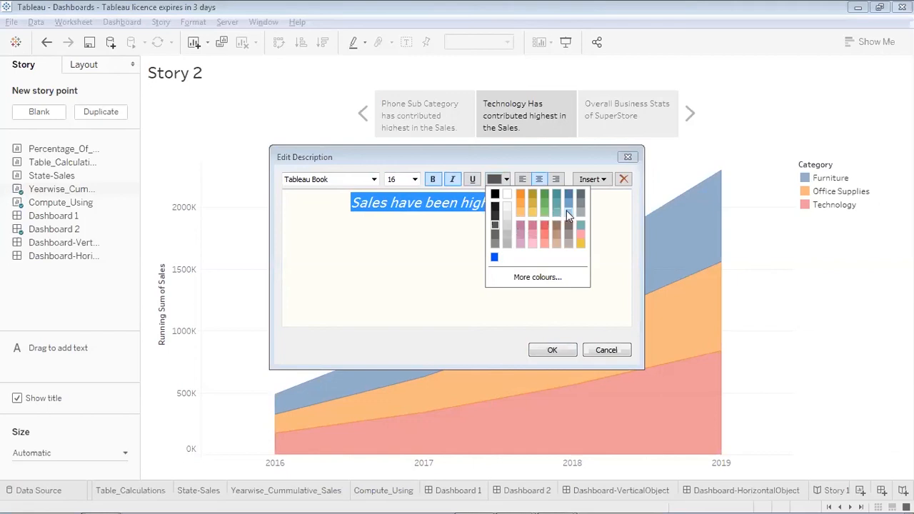
pyautogui.click(534, 211)
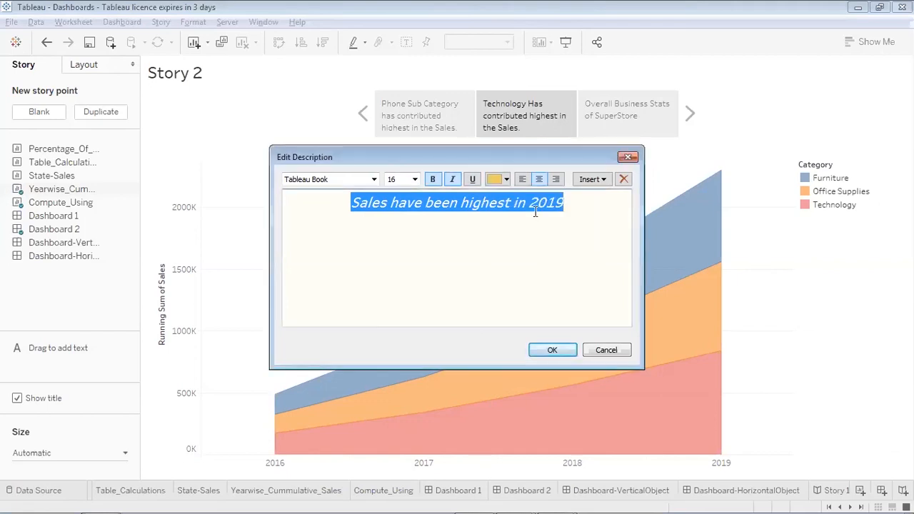
pyautogui.click(505, 179)
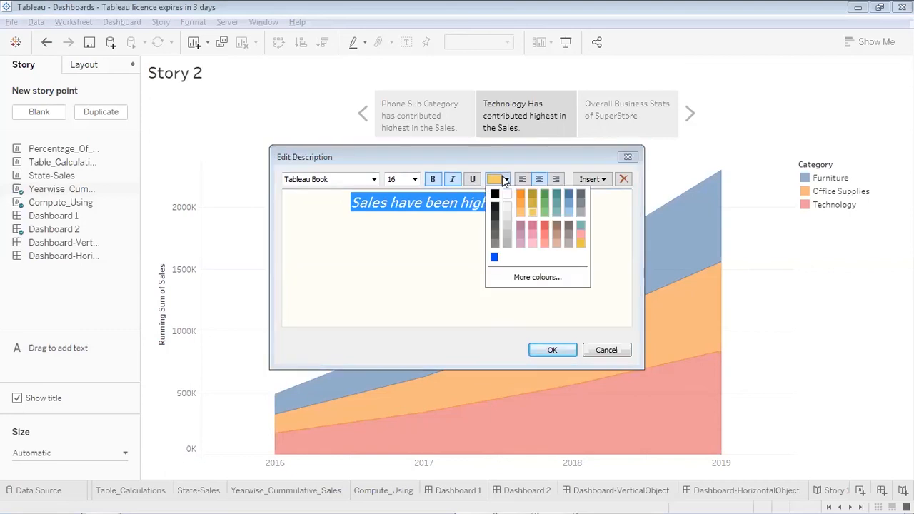
pyautogui.click(546, 199)
pyautogui.click(552, 351)
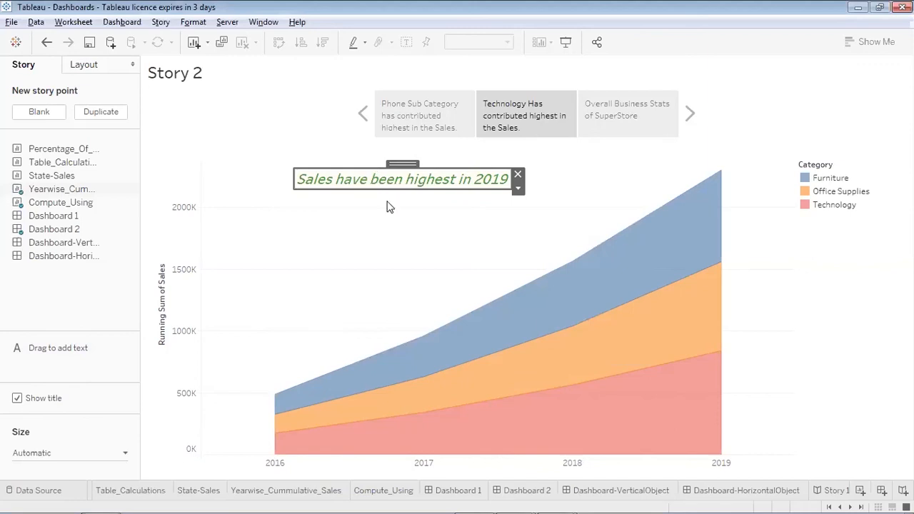
pyautogui.click(452, 220)
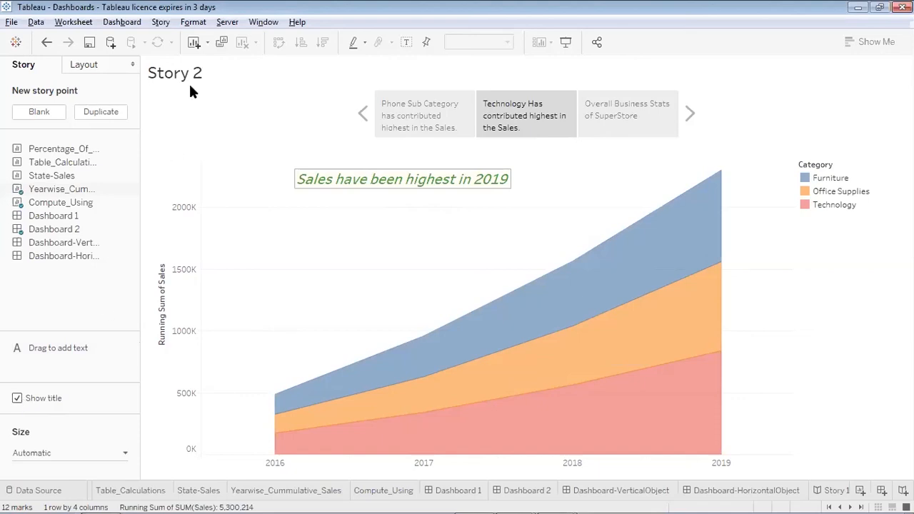
# Hide the story title and set the story's navigator style to Numbers.
pyautogui.moveTo(138, 182)
pyautogui.click(17, 398)
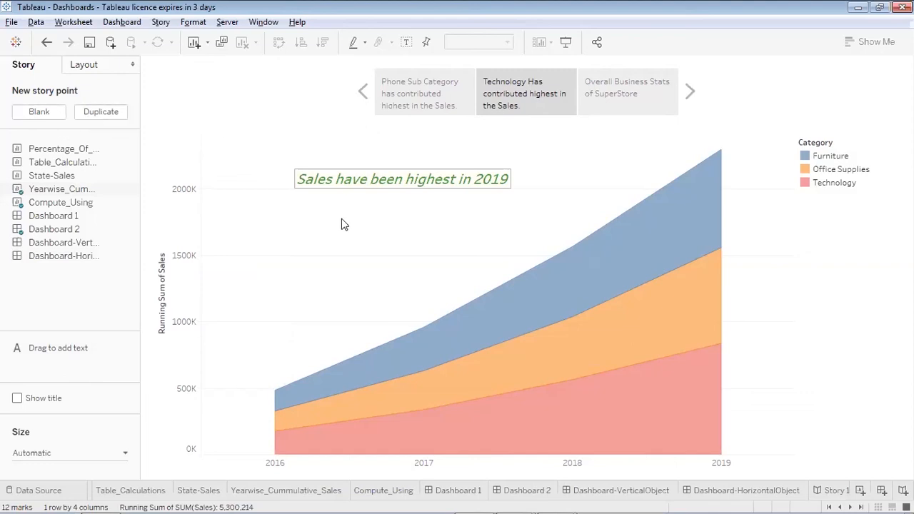
pyautogui.click(86, 67)
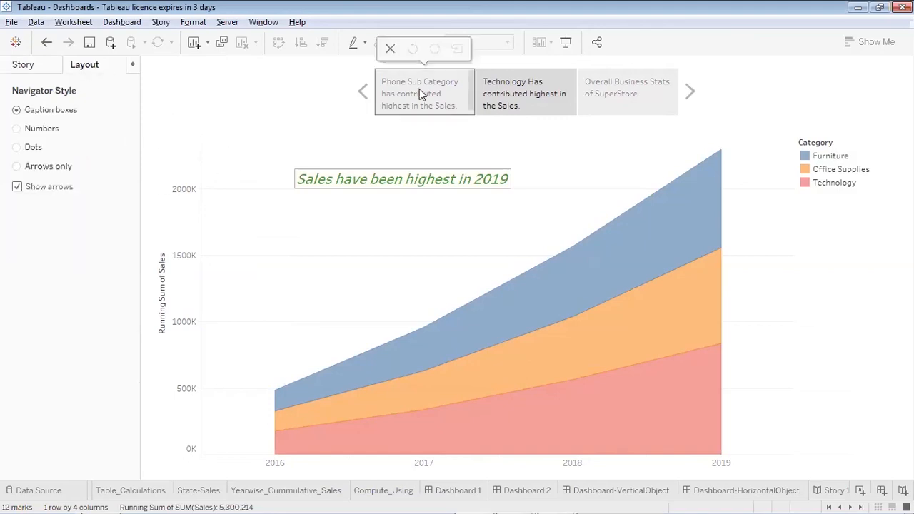
pyautogui.moveTo(500, 96)
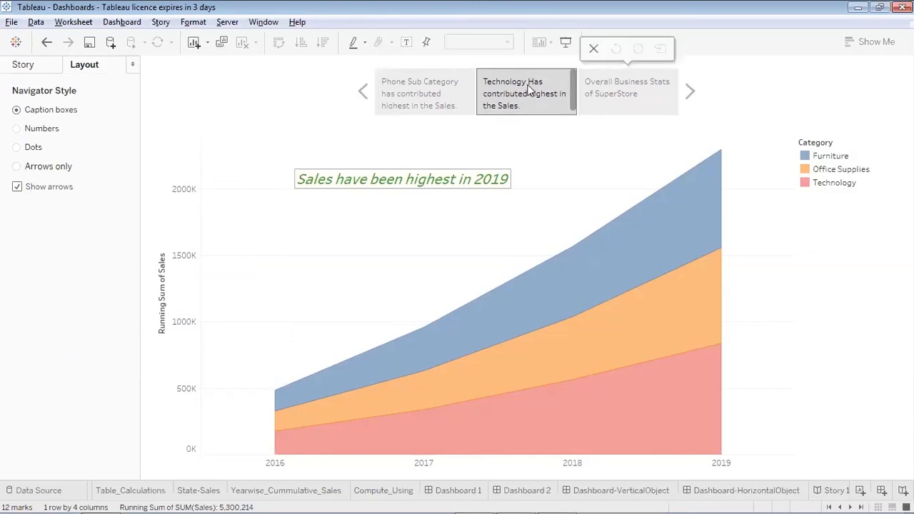
pyautogui.moveTo(442, 89)
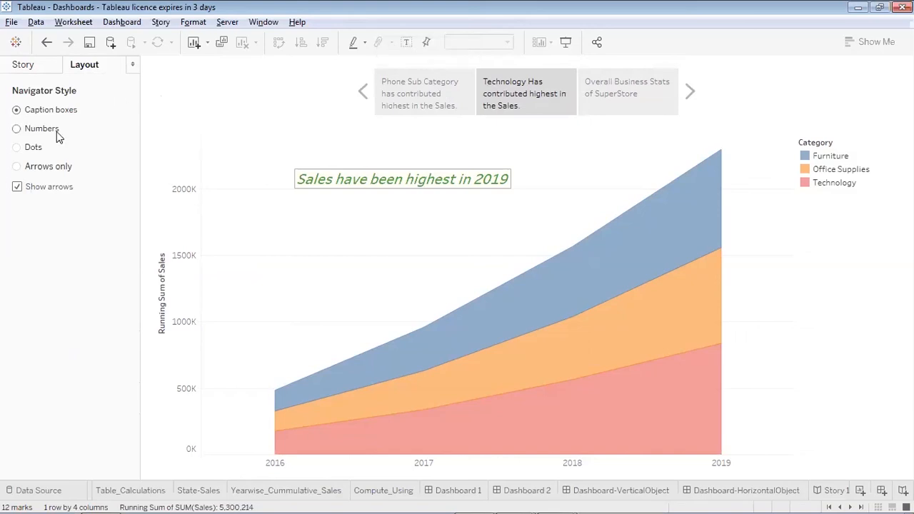
pyautogui.click(17, 129)
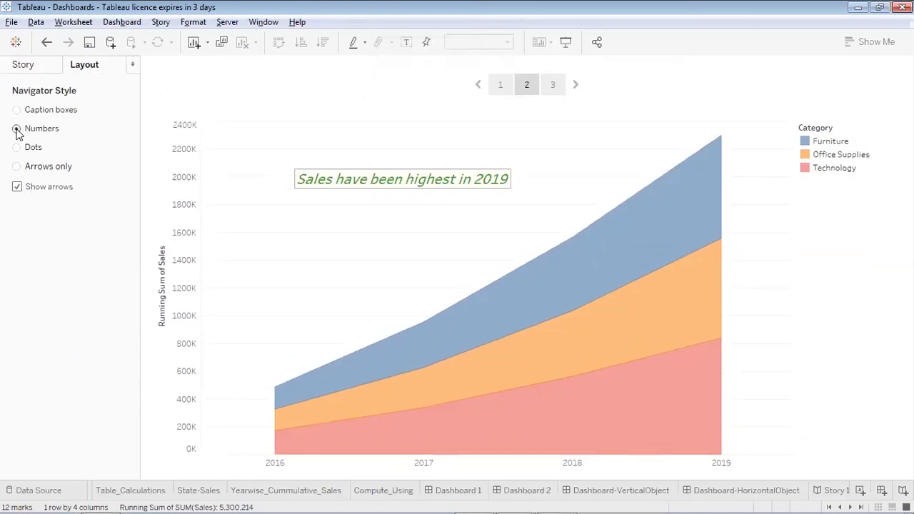
# Present the story with the numbered navigator, step forward and back through all three story points, and exit the presentation.
pyautogui.click(564, 44)
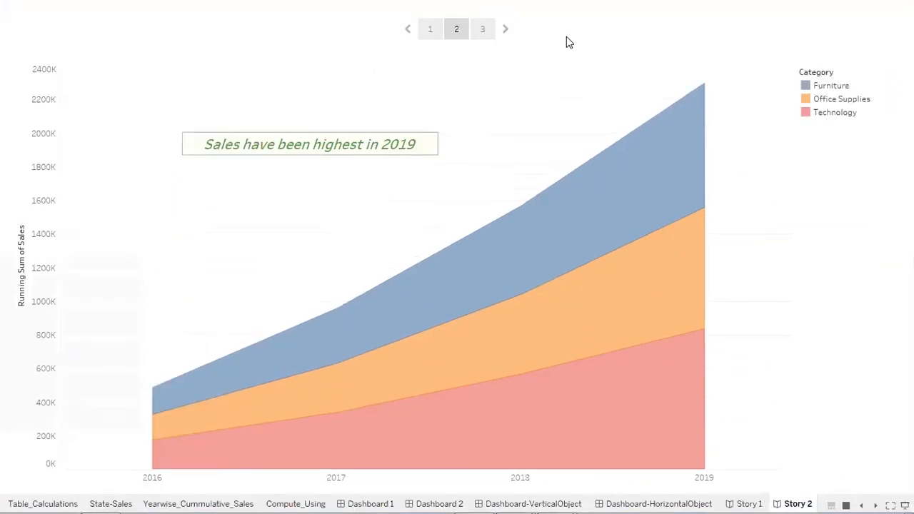
pyautogui.click(406, 29)
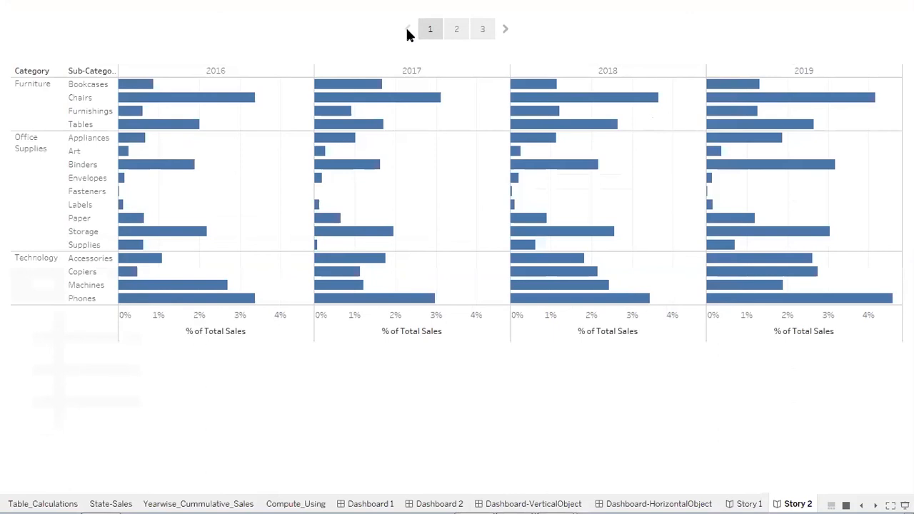
pyautogui.click(505, 30)
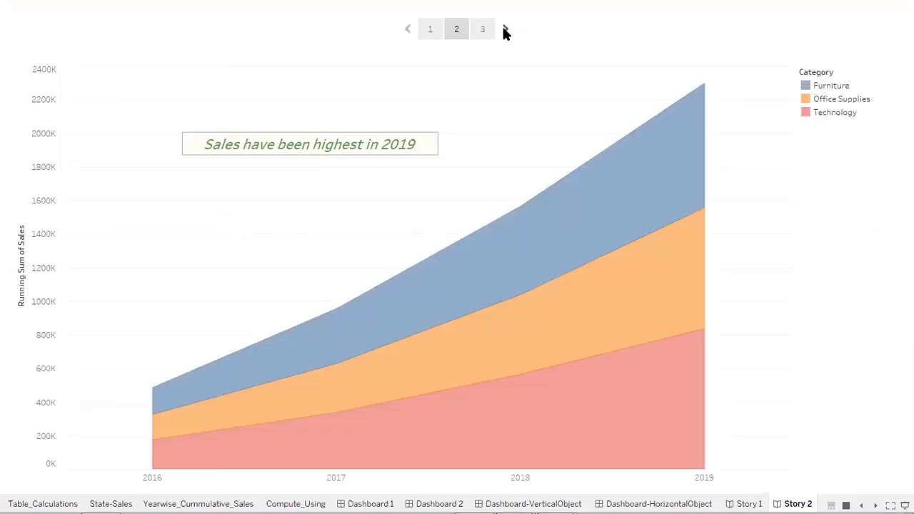
pyautogui.click(504, 29)
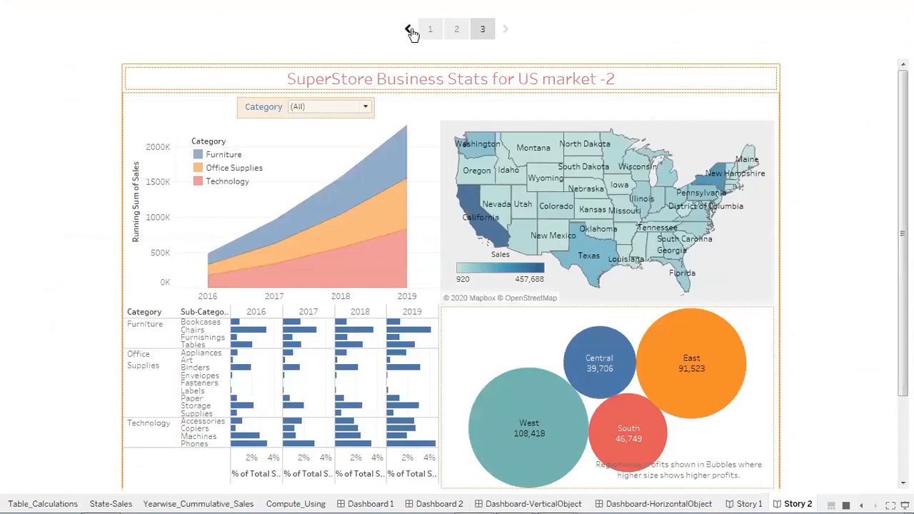
pyautogui.click(410, 30)
pyautogui.click(410, 30)
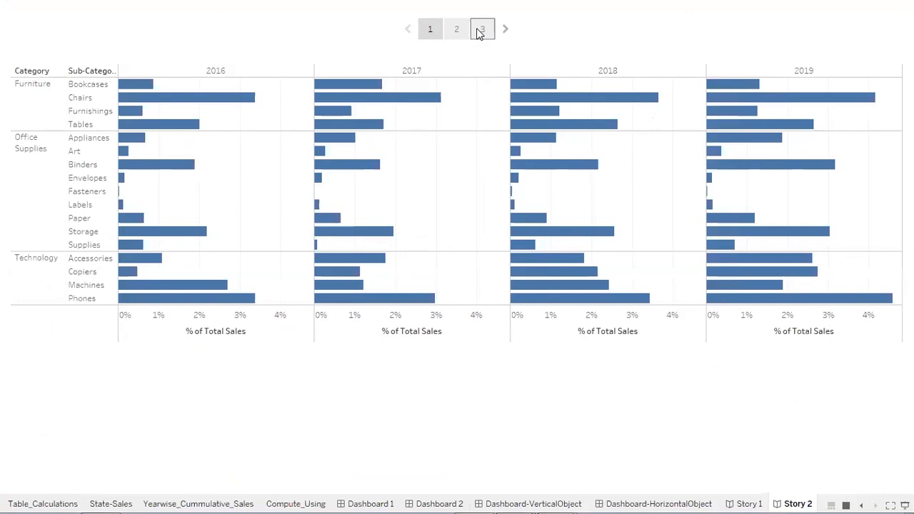
pyautogui.press('Escape')
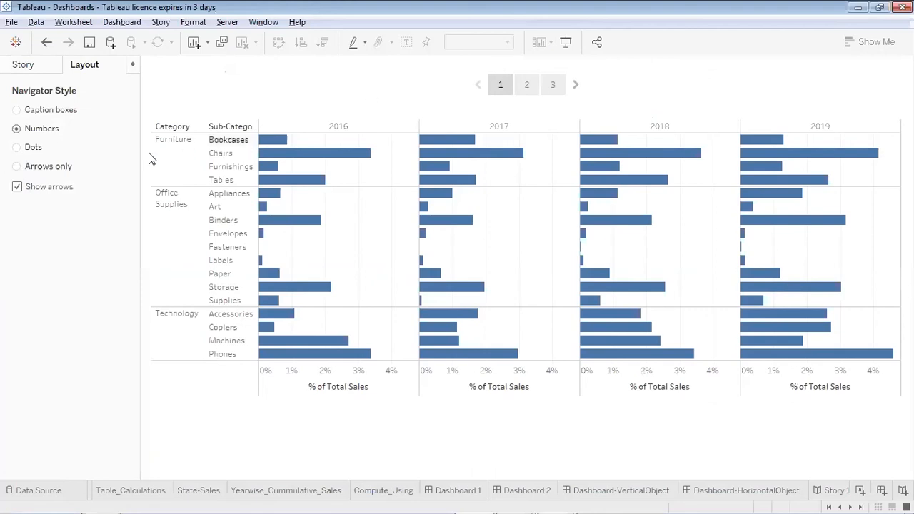
# Turn off the navigator arrows and set the navigator style to Caption boxes.
pyautogui.click(16, 187)
pyautogui.moveTo(578, 85)
pyautogui.click(16, 111)
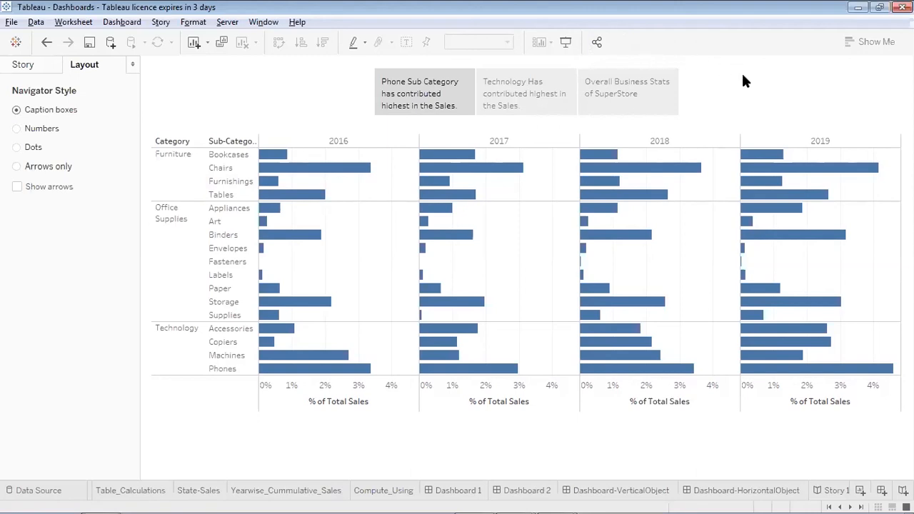
# Present the story without arrows and view the Technology and Overall Business Stats story points through their captions.
pyautogui.click(565, 42)
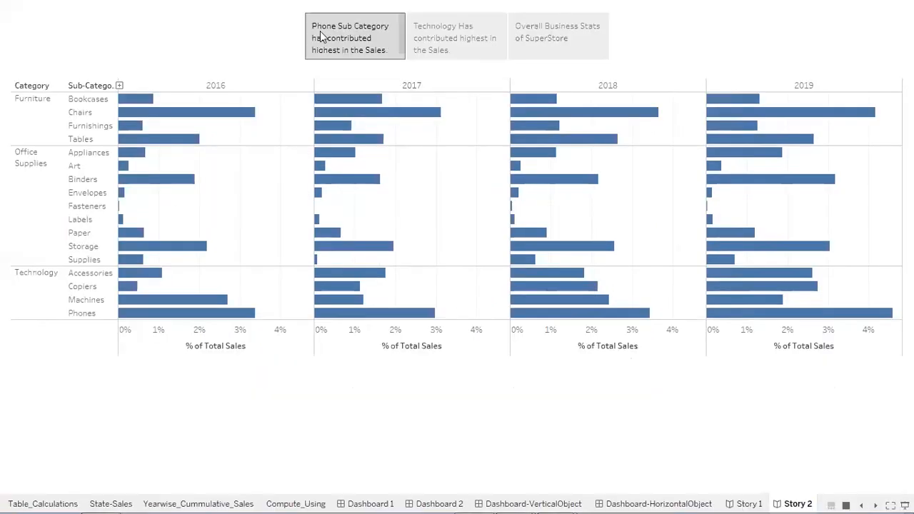
pyautogui.click(422, 33)
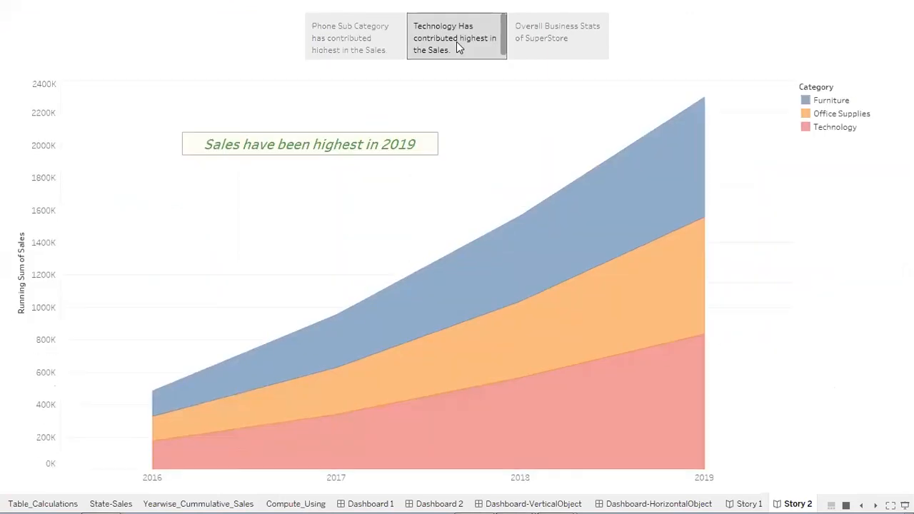
pyautogui.click(536, 33)
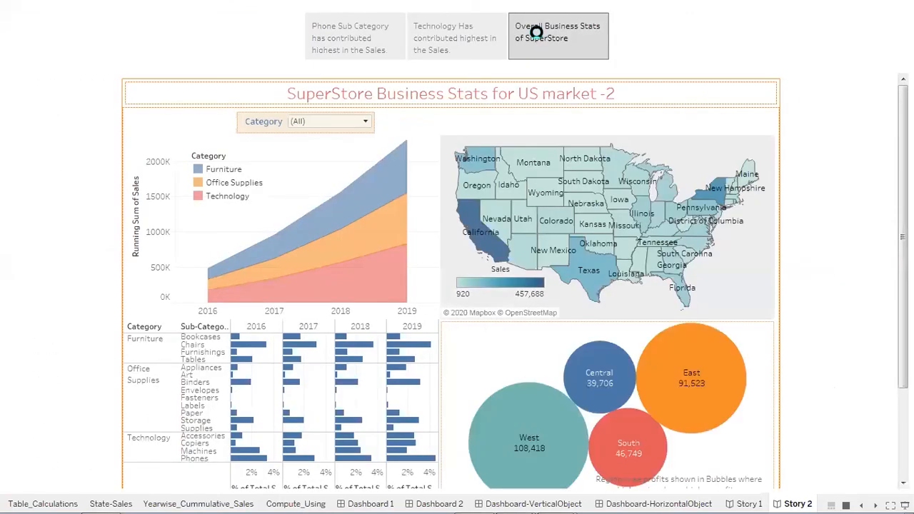